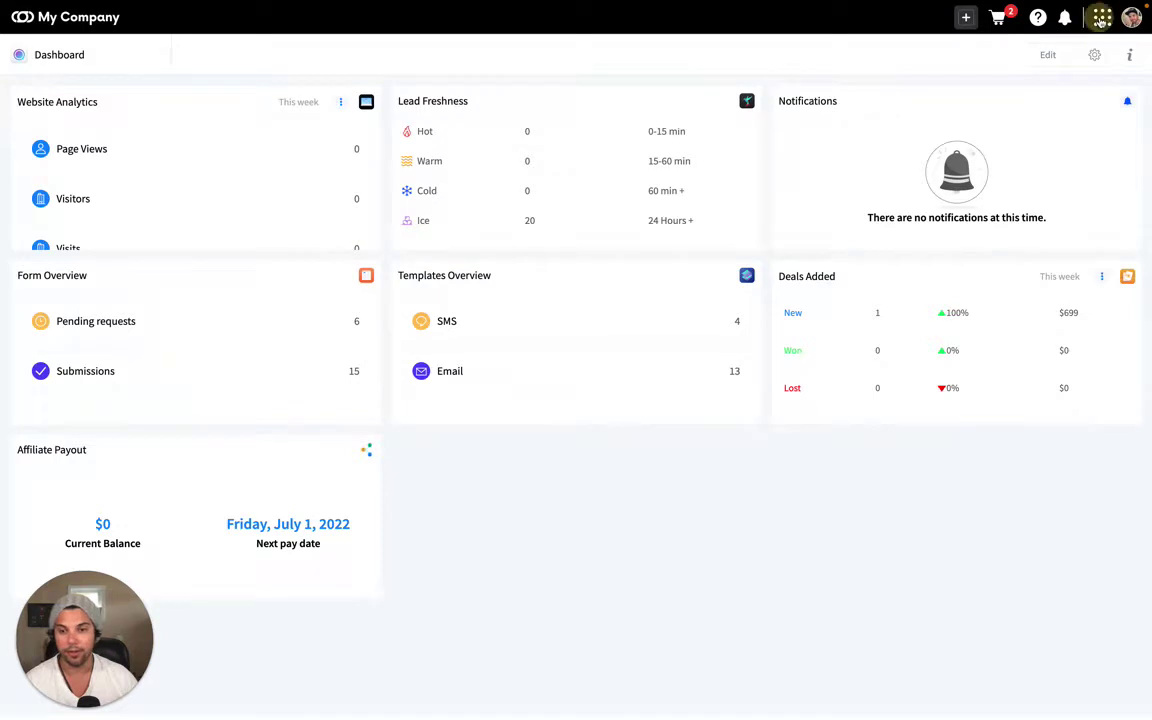
- Reach the Fulfillment Store from All Apps, landing on the Social Posts plans
{"action": "left_click", "coordinate": [1101, 18]}
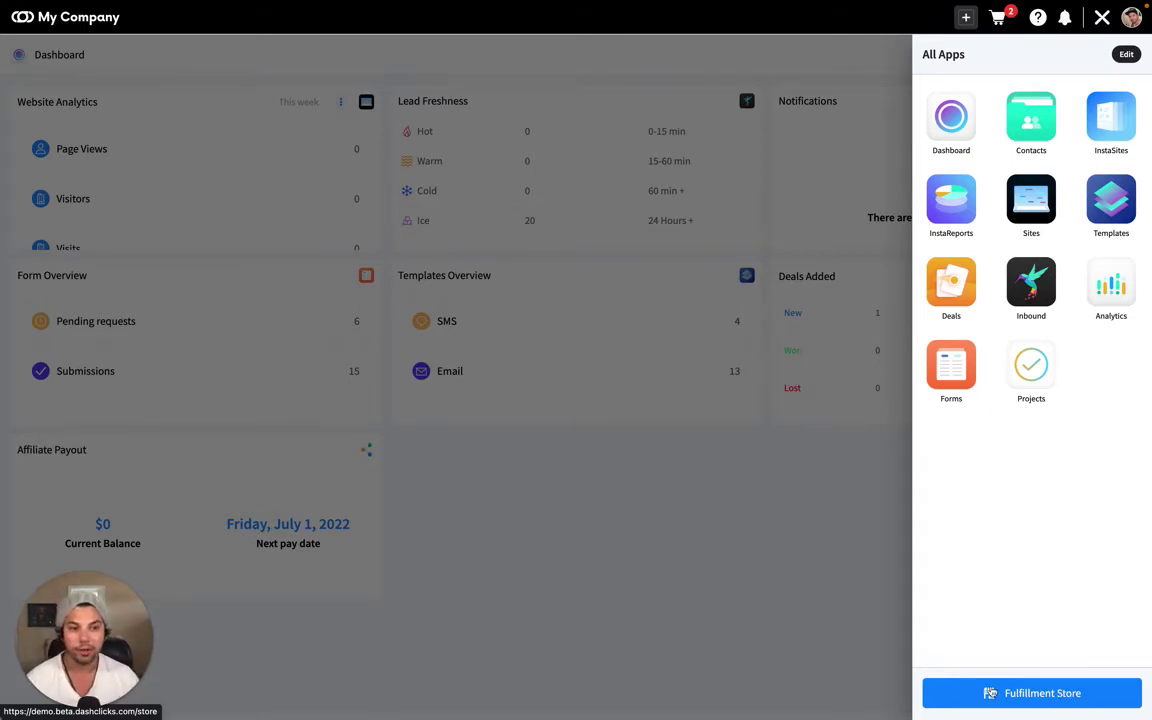
{"action": "left_click", "coordinate": [1016, 701]}
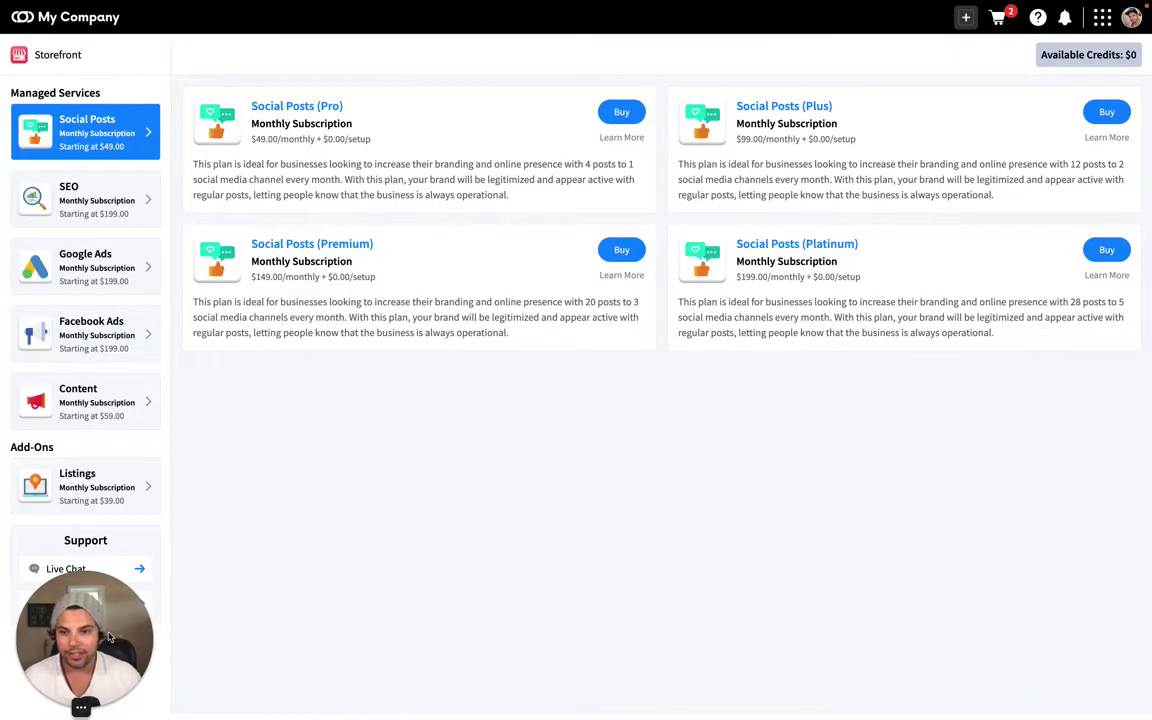
- Check the Listings add-on, then highlight the Social Posts Pro and Platinum monthly prices
{"action": "left_click_drag", "start_coordinate": [172, 650], "coordinate": [1148, 674]}
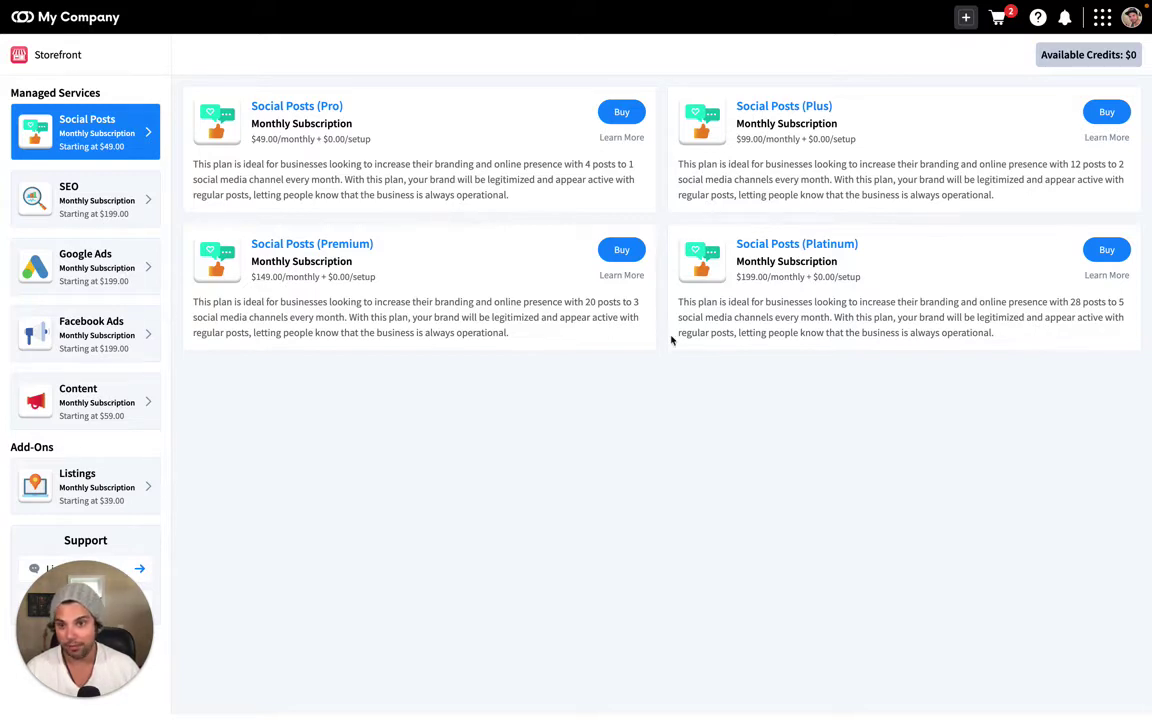
{"action": "left_click", "coordinate": [79, 478]}
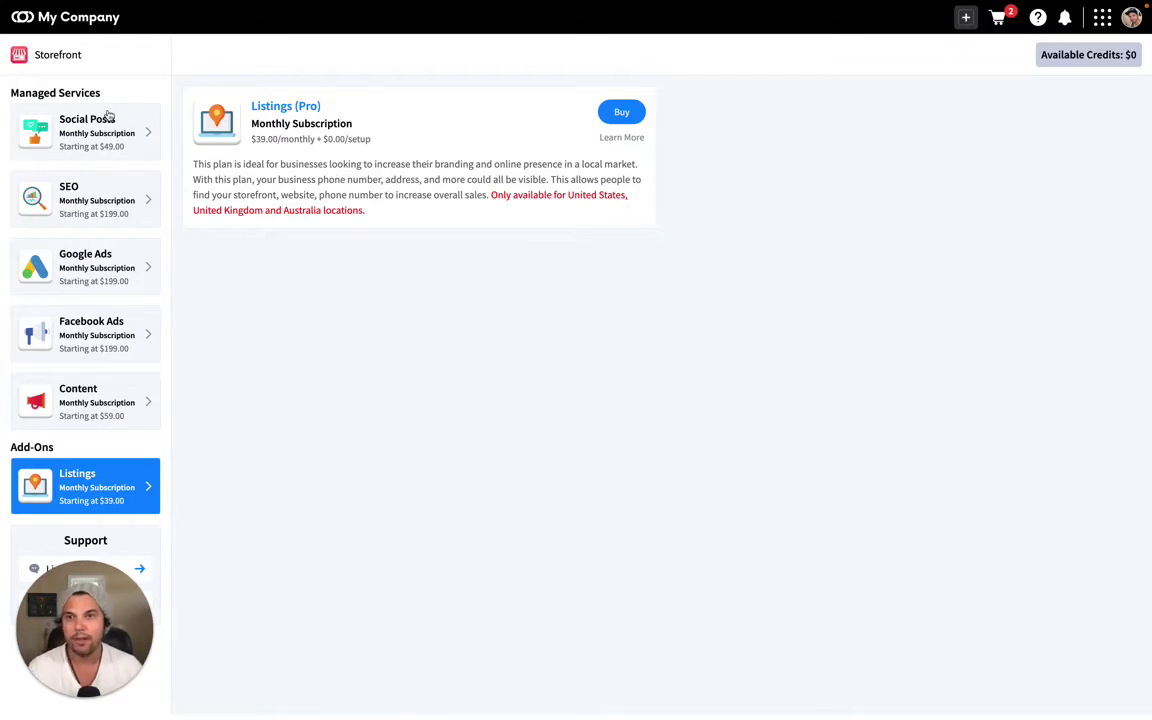
{"action": "left_click", "coordinate": [109, 116]}
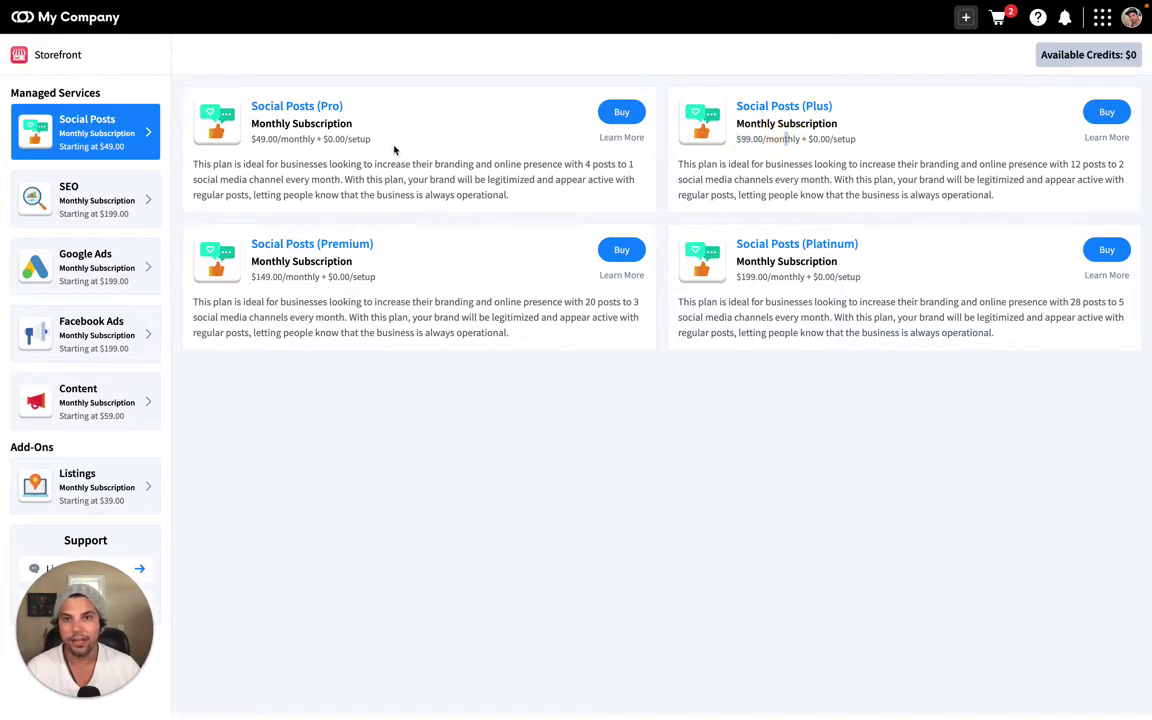
{"action": "left_click_drag", "start_coordinate": [372, 141], "coordinate": [263, 149]}
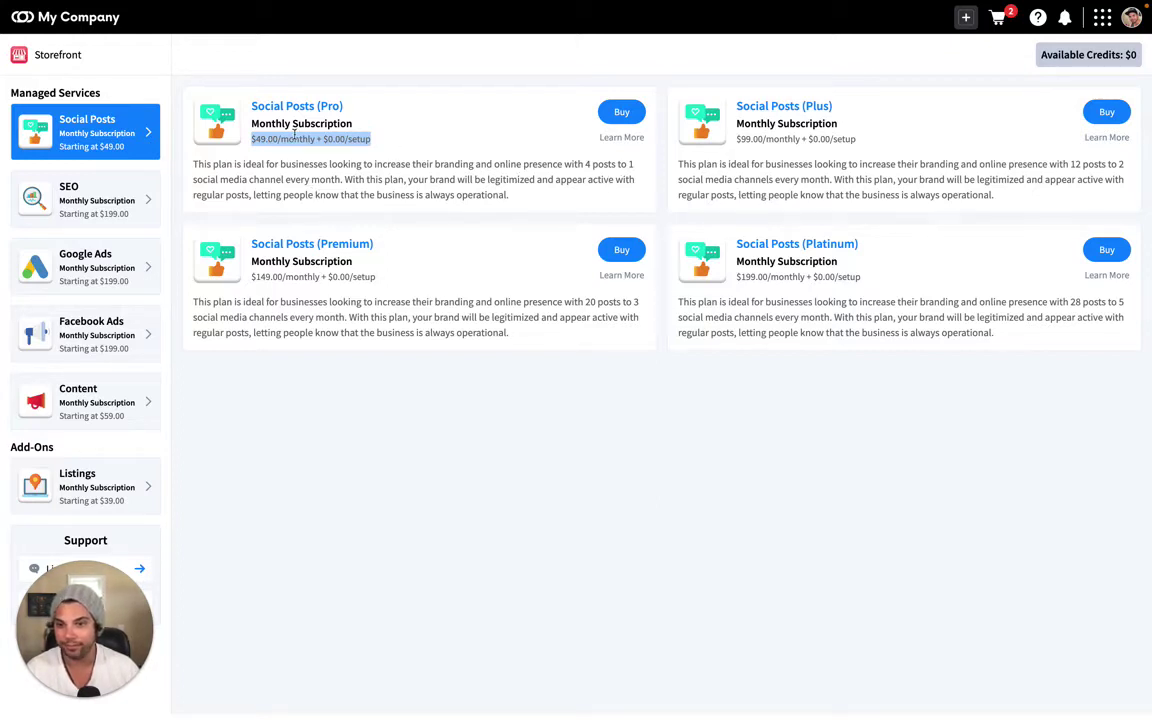
{"action": "left_click", "coordinate": [462, 122]}
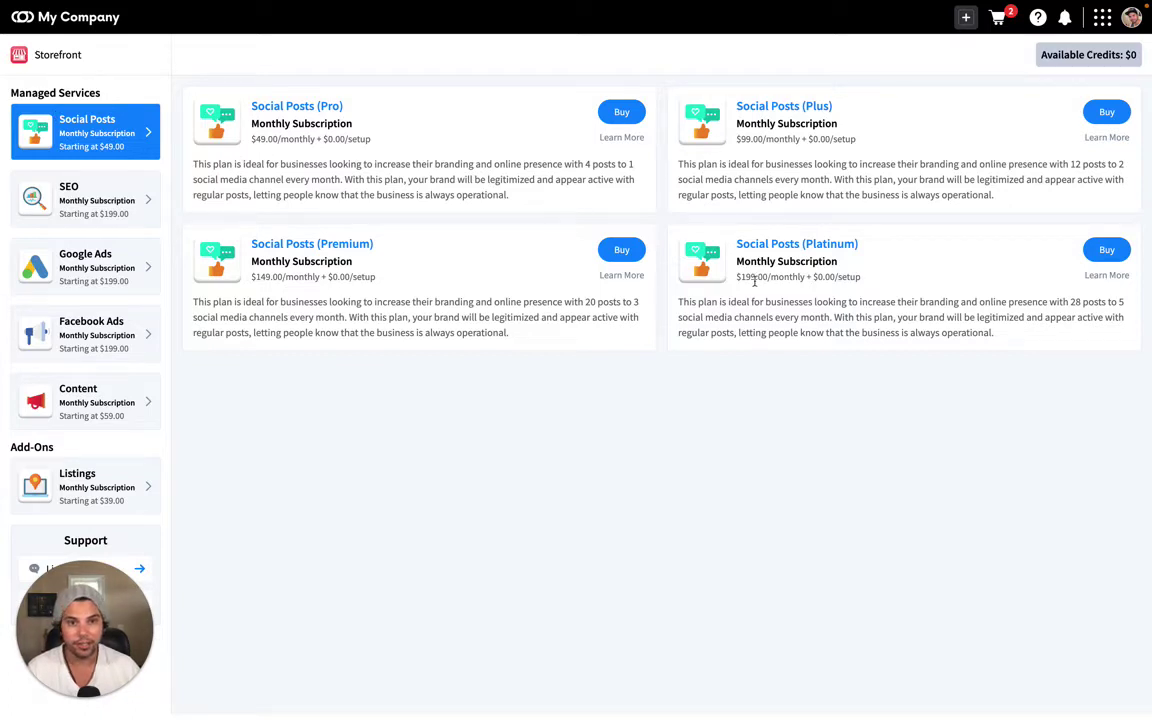
{"action": "left_click_drag", "start_coordinate": [755, 277], "coordinate": [812, 277]}
- Compare SEO and Google Ads plans, highlighting their Pro monthly prices
{"action": "left_click", "coordinate": [104, 215]}
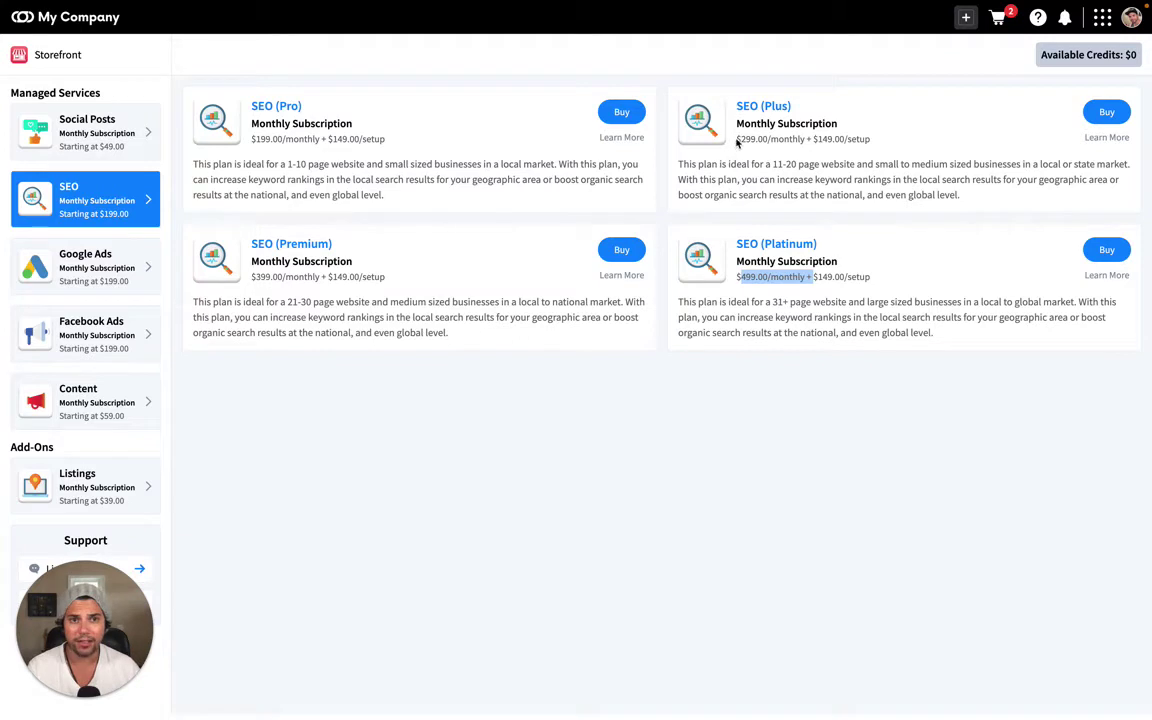
{"action": "left_click_drag", "start_coordinate": [737, 139], "coordinate": [768, 139]}
{"action": "left_click_drag", "start_coordinate": [251, 139], "coordinate": [314, 139]}
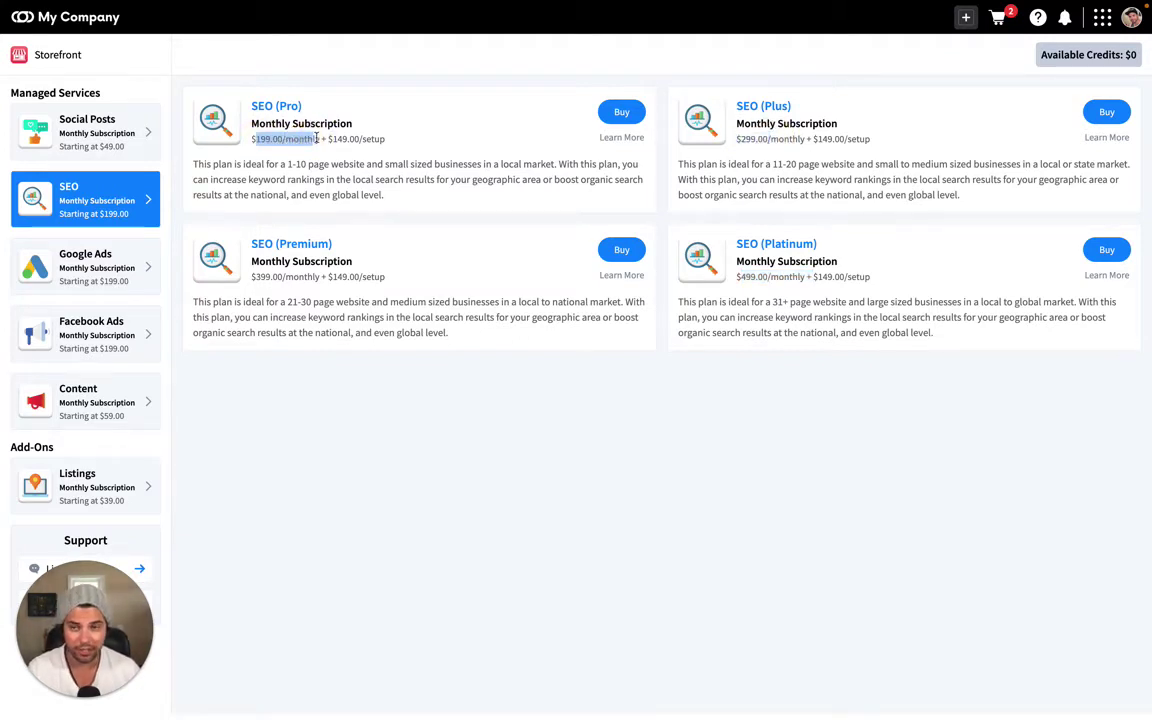
{"action": "left_click", "coordinate": [348, 140]}
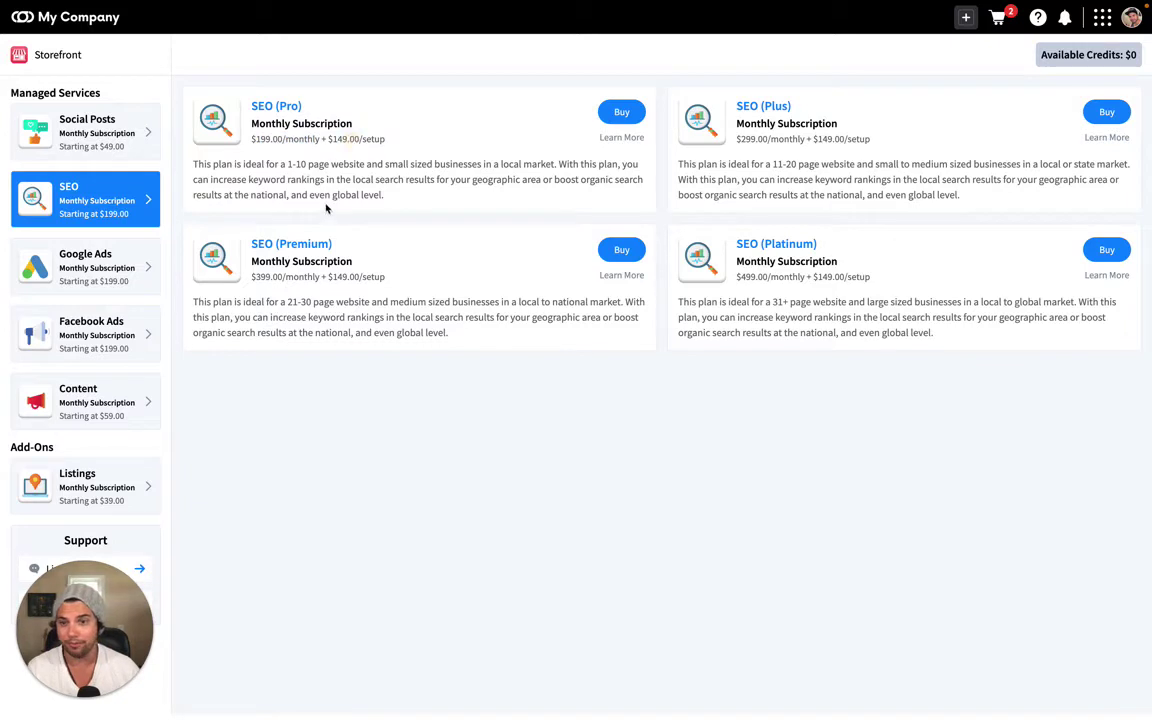
{"action": "left_click", "coordinate": [125, 255]}
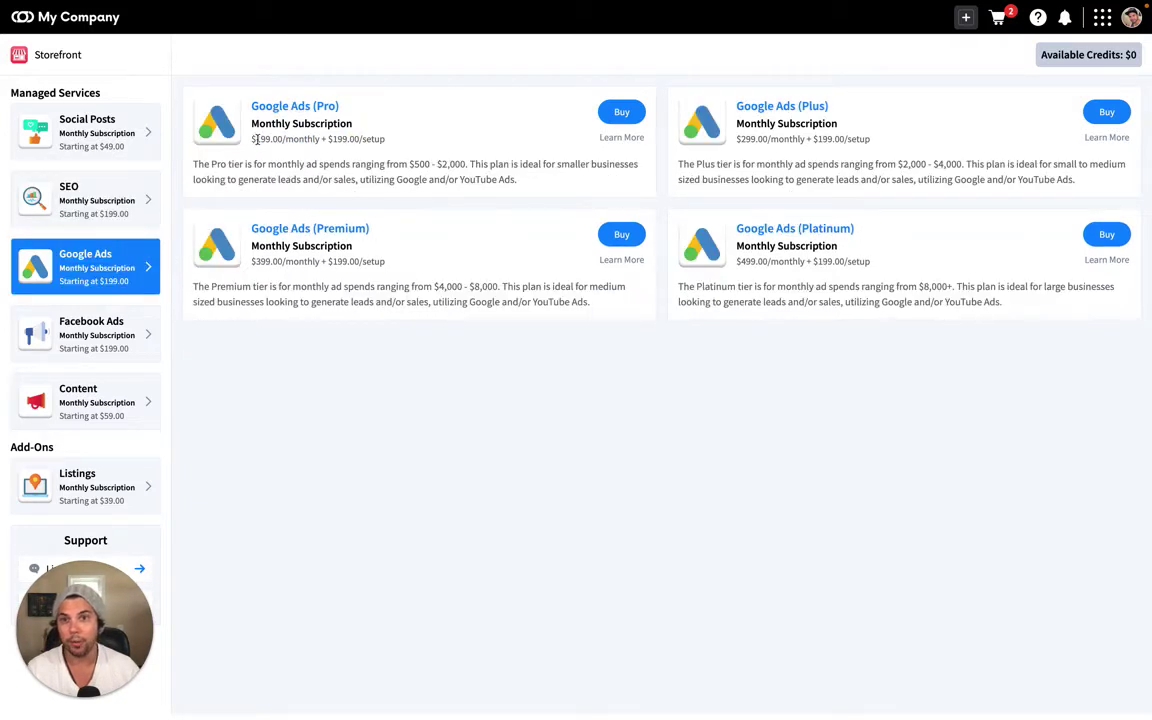
{"action": "left_click_drag", "start_coordinate": [252, 139], "coordinate": [385, 139]}
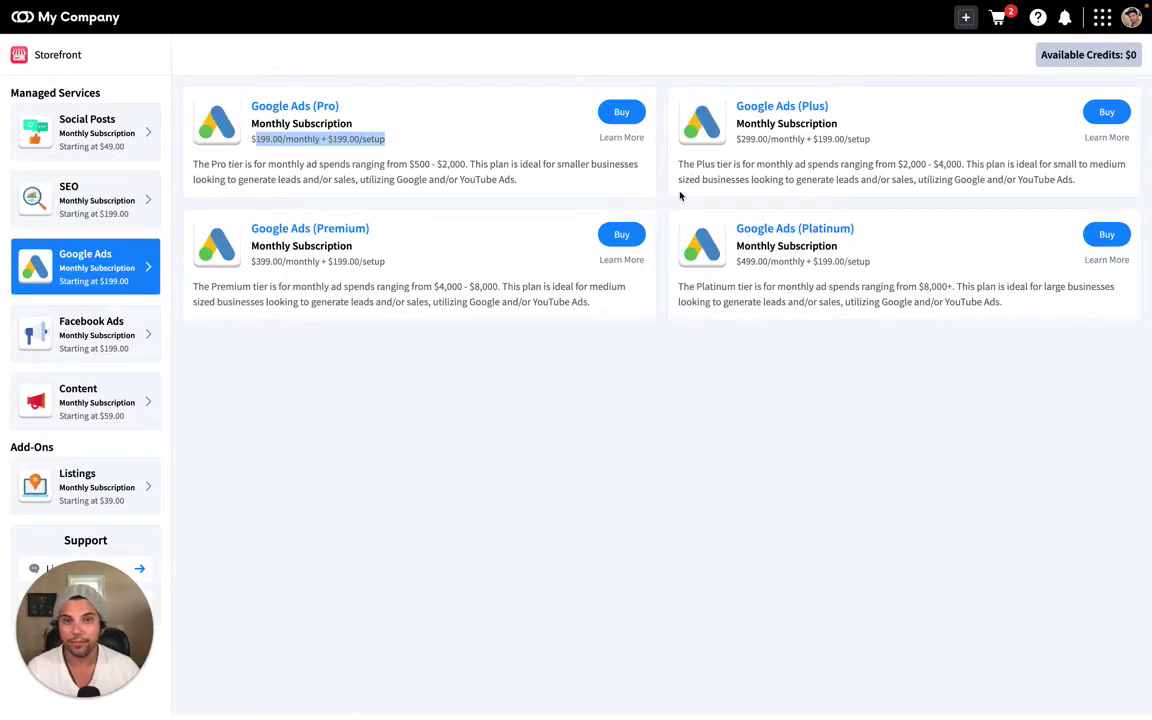
- Browse the Facebook Ads and Content plans, then view the SEO (Pro) details
{"action": "left_click", "coordinate": [86, 307]}
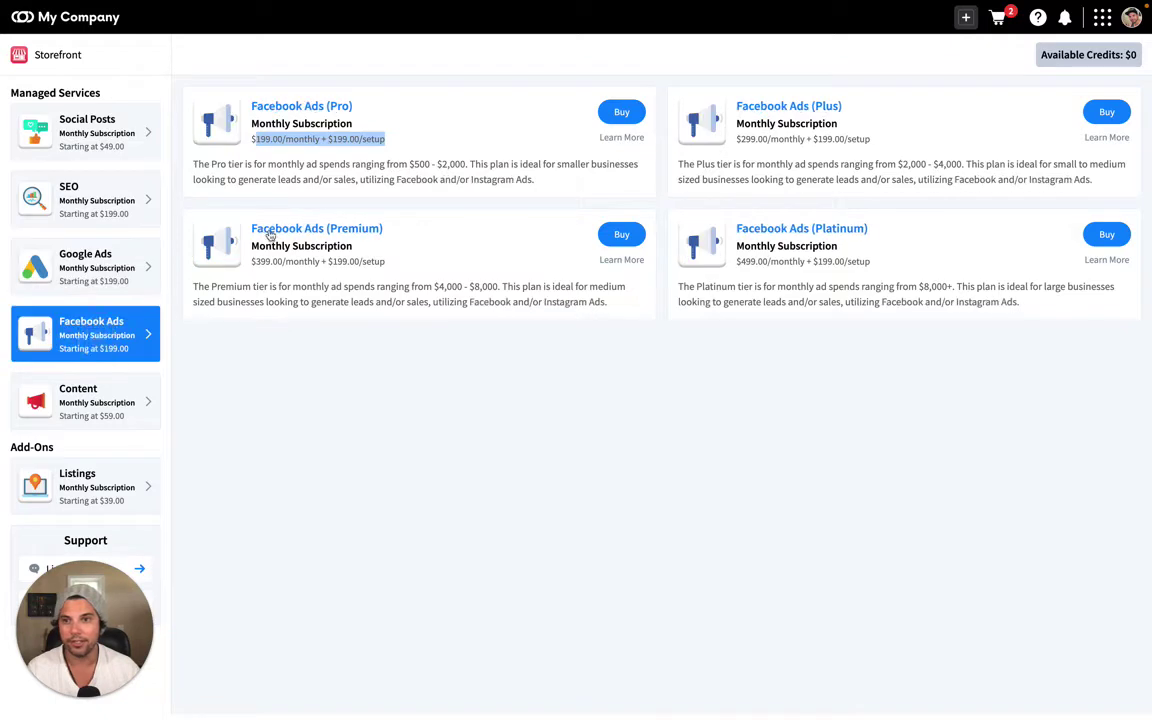
{"action": "left_click", "coordinate": [72, 387]}
{"action": "left_click", "coordinate": [106, 212]}
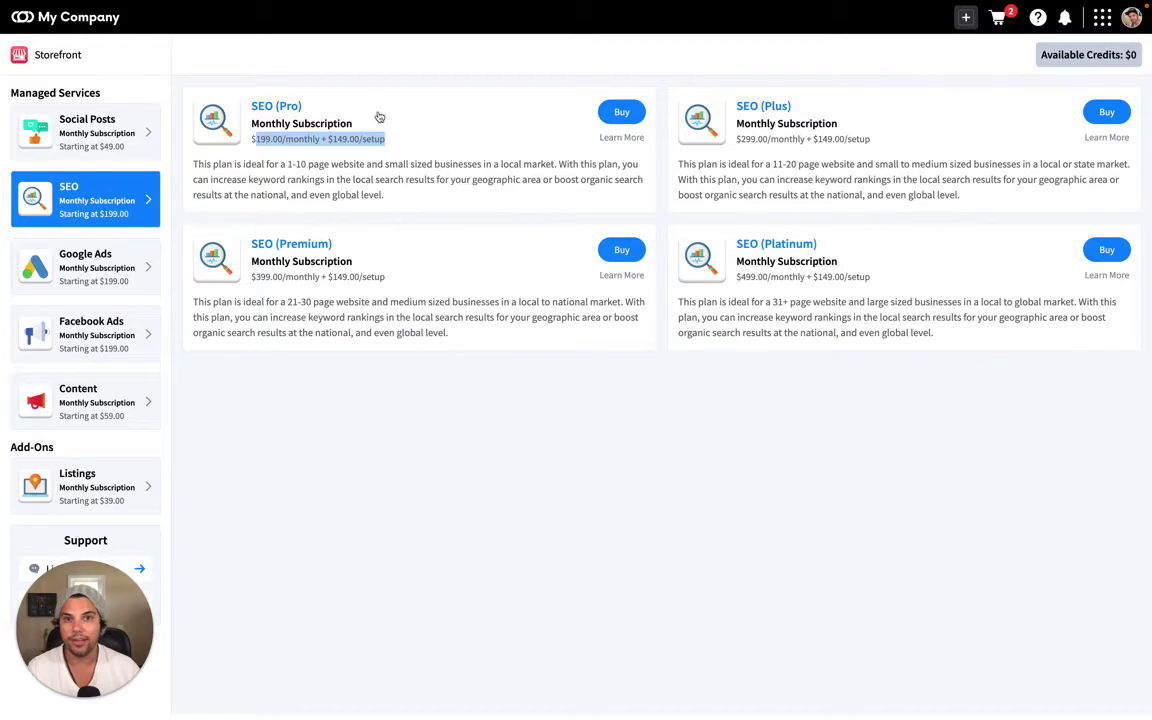
{"action": "left_click", "coordinate": [589, 145]}
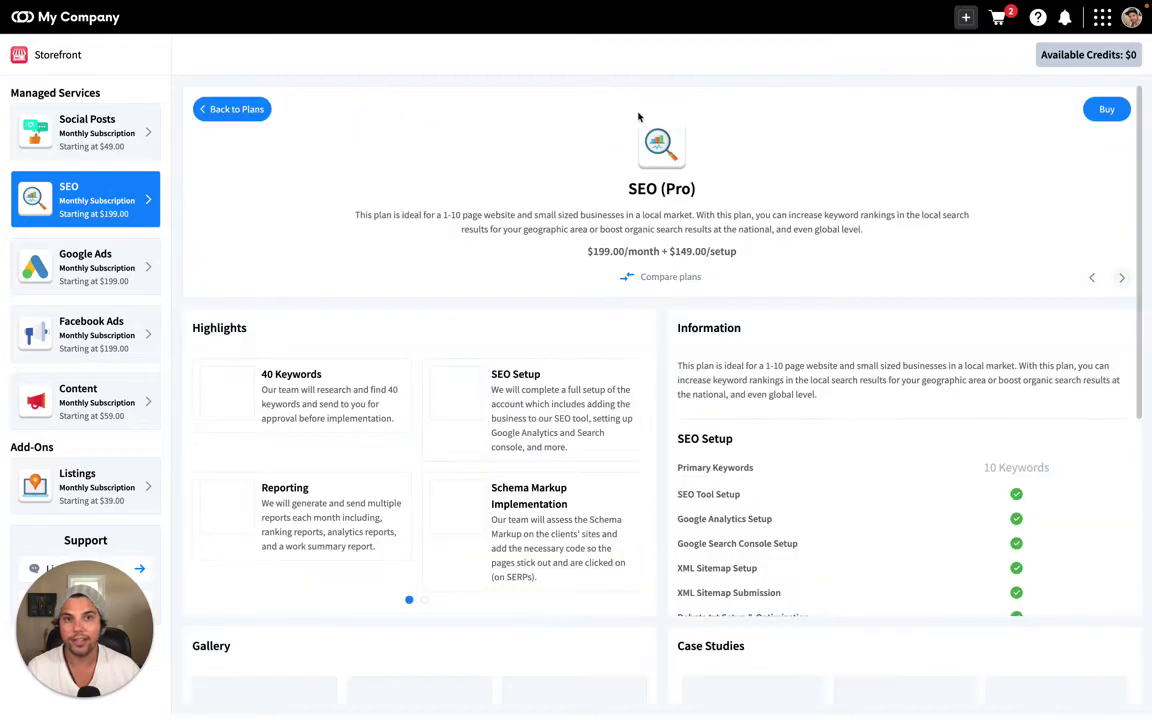
{"action": "left_click", "coordinate": [100, 182]}
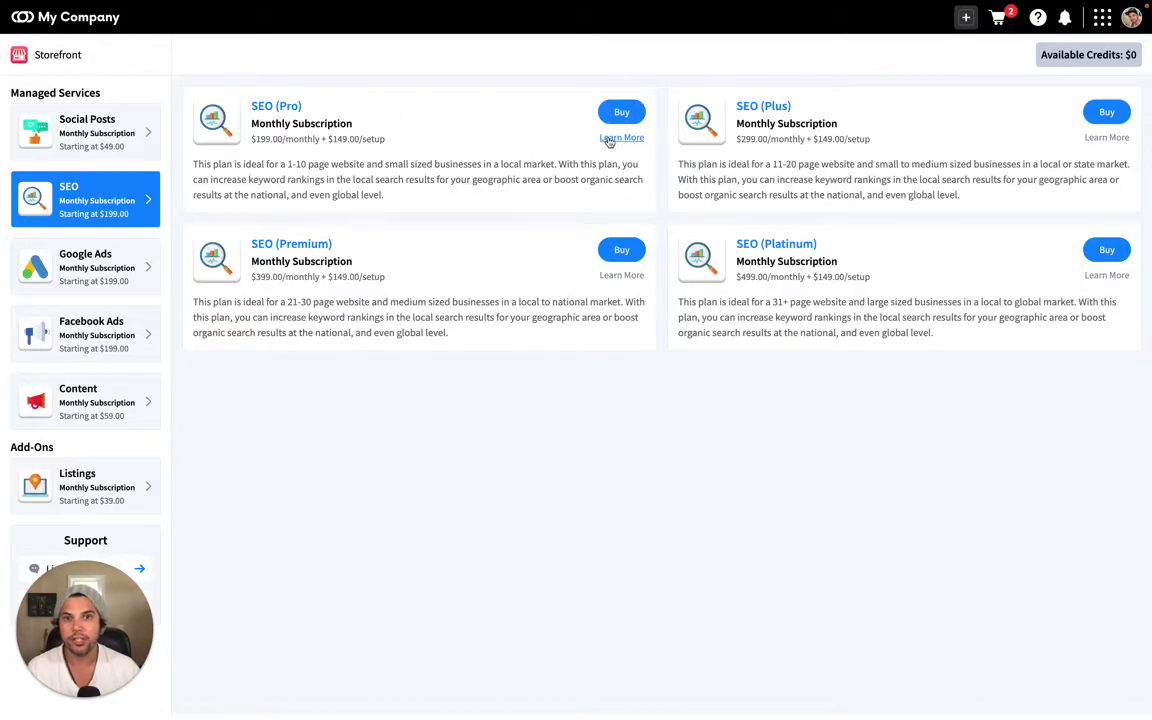
- Reopen SEO (Pro) and read its gallery, case studies, reviews and FAQ, then return to the top
{"action": "left_click", "coordinate": [255, 104]}
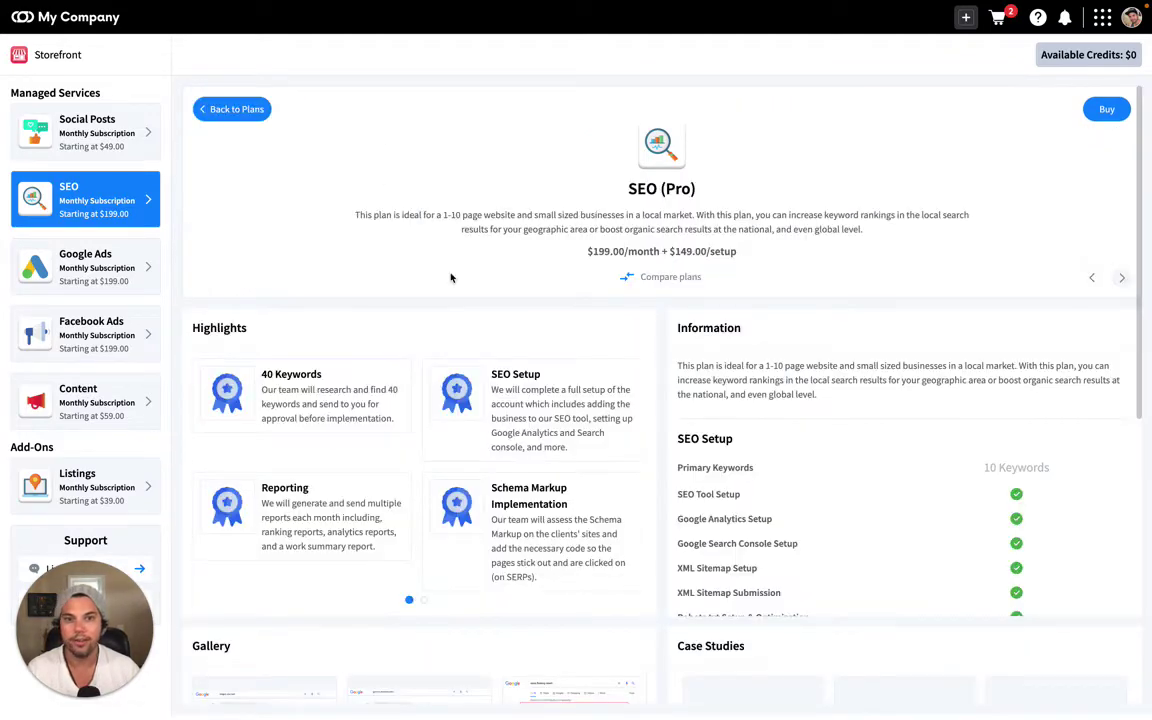
{"action": "scroll", "coordinate": [603, 330], "scroll_direction": "down", "scroll_amount": 3}
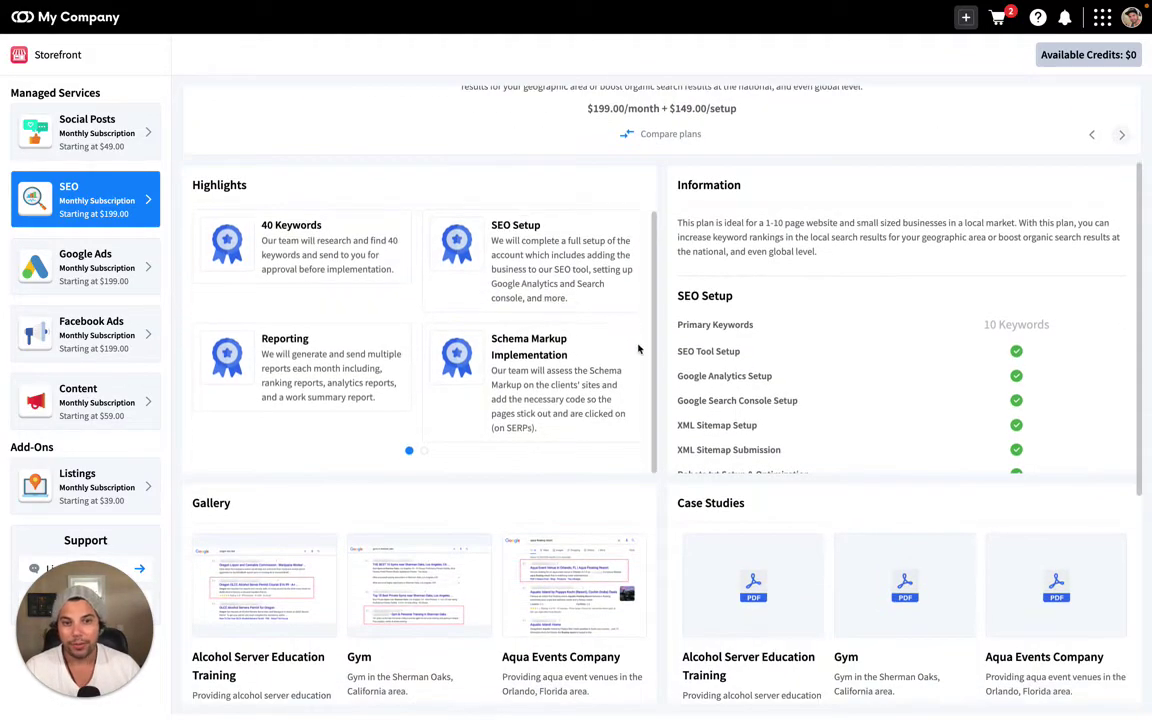
{"action": "scroll", "coordinate": [579, 504], "scroll_direction": "down", "scroll_amount": 5}
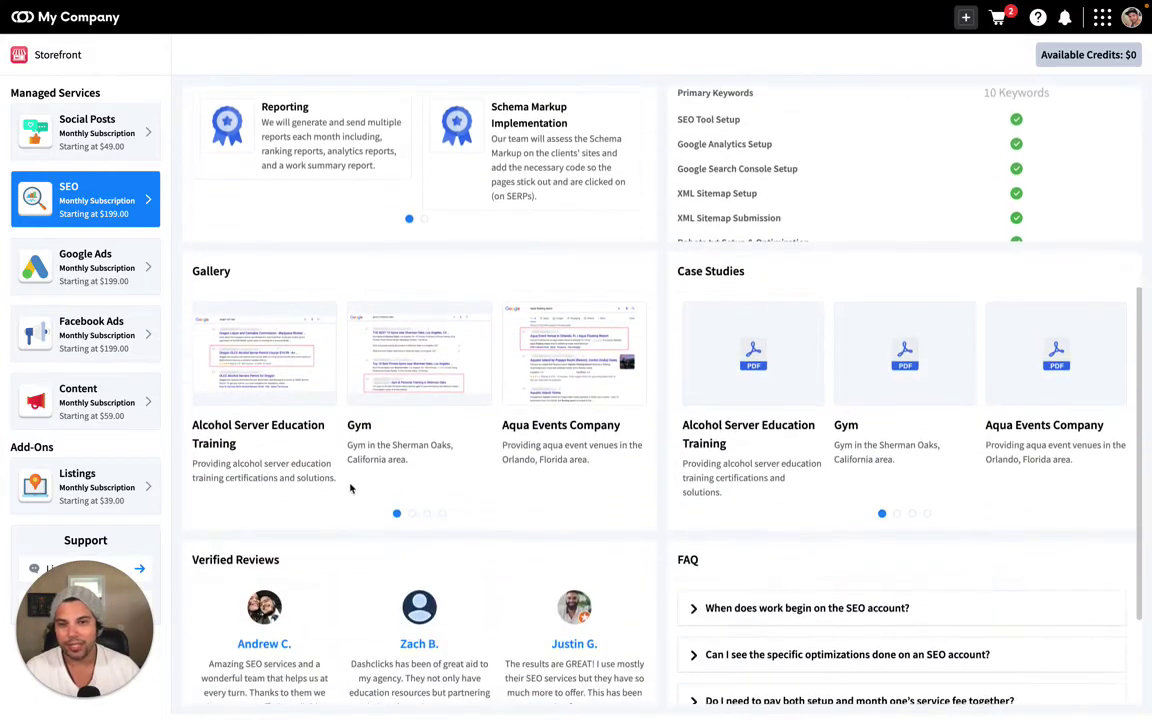
{"action": "scroll", "coordinate": [350, 415], "scroll_direction": "down", "scroll_amount": 3}
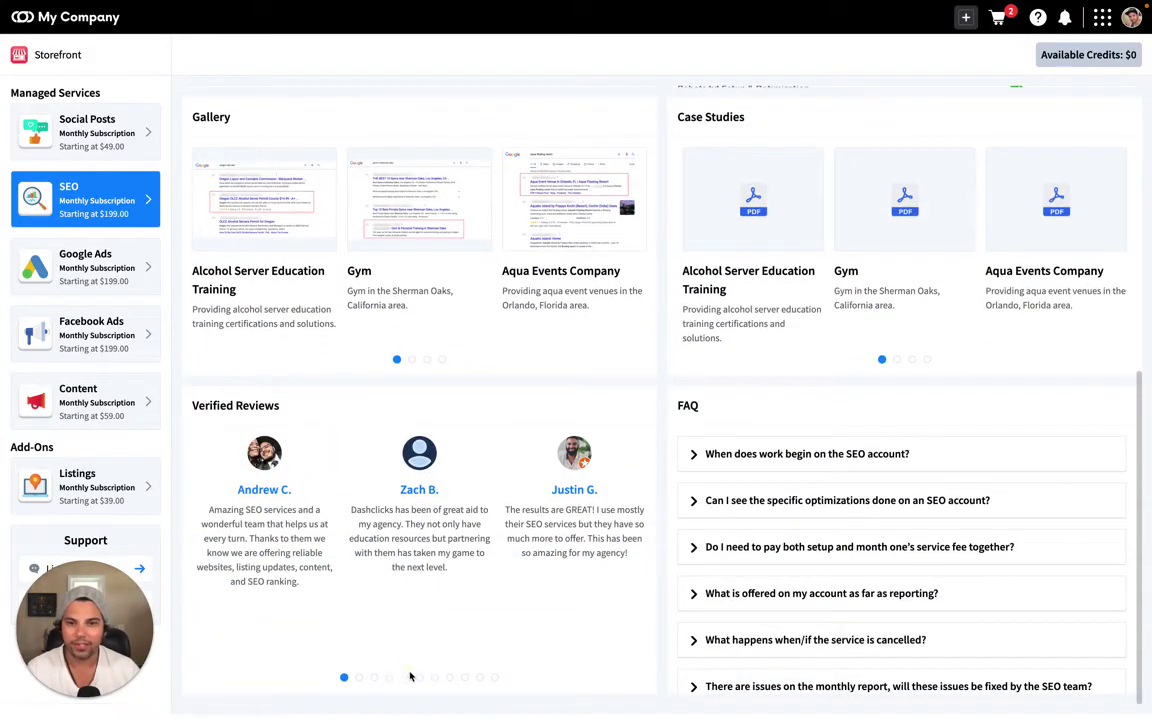
{"action": "left_click", "coordinate": [464, 677]}
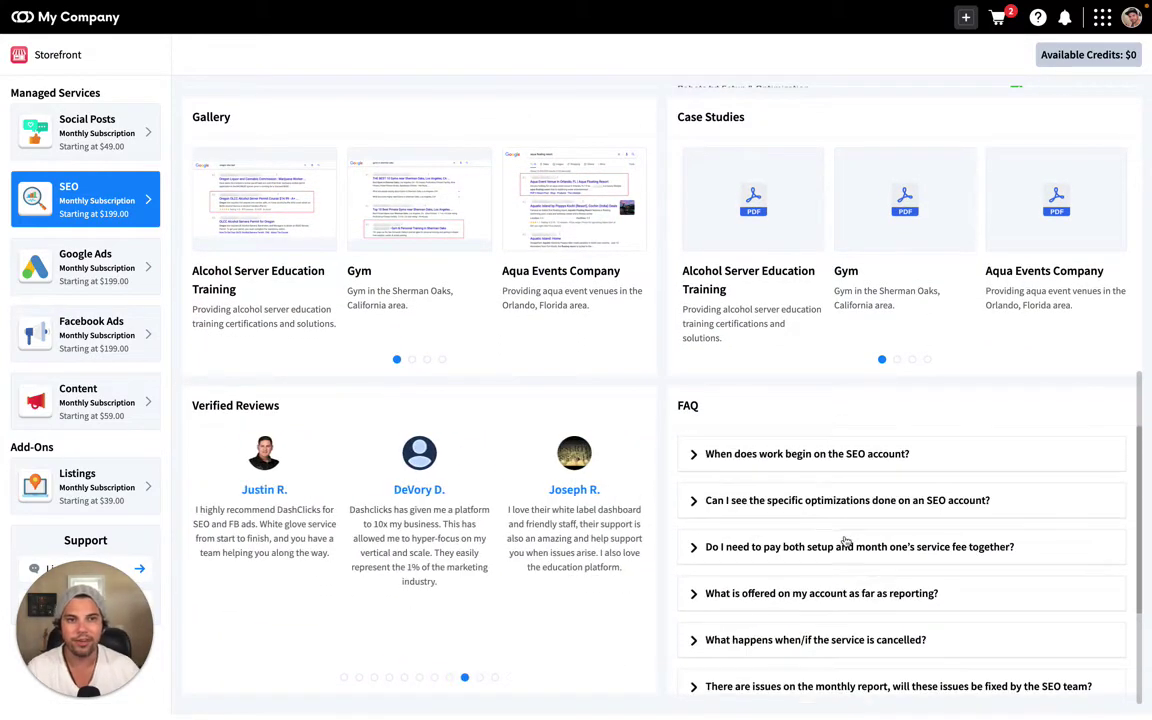
{"action": "scroll", "coordinate": [872, 332], "scroll_direction": "up", "scroll_amount": 2}
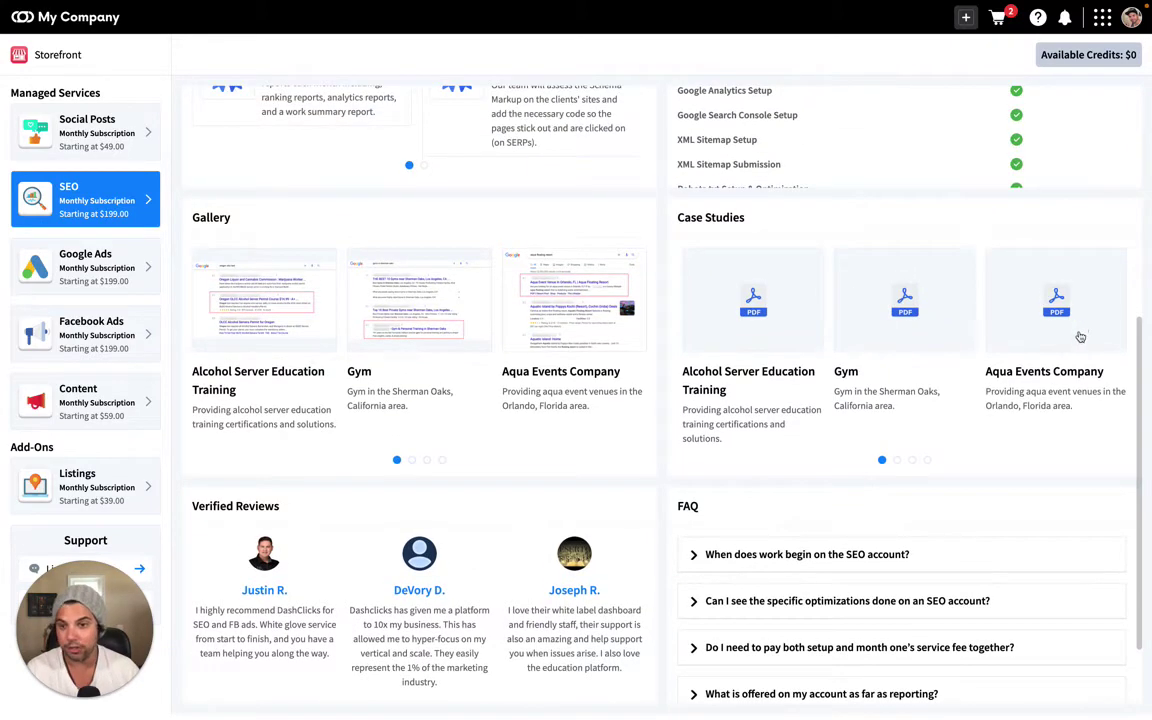
{"action": "scroll", "coordinate": [1070, 345], "scroll_direction": "up", "scroll_amount": 1}
{"action": "scroll", "coordinate": [1068, 348], "scroll_direction": "up", "scroll_amount": 4}
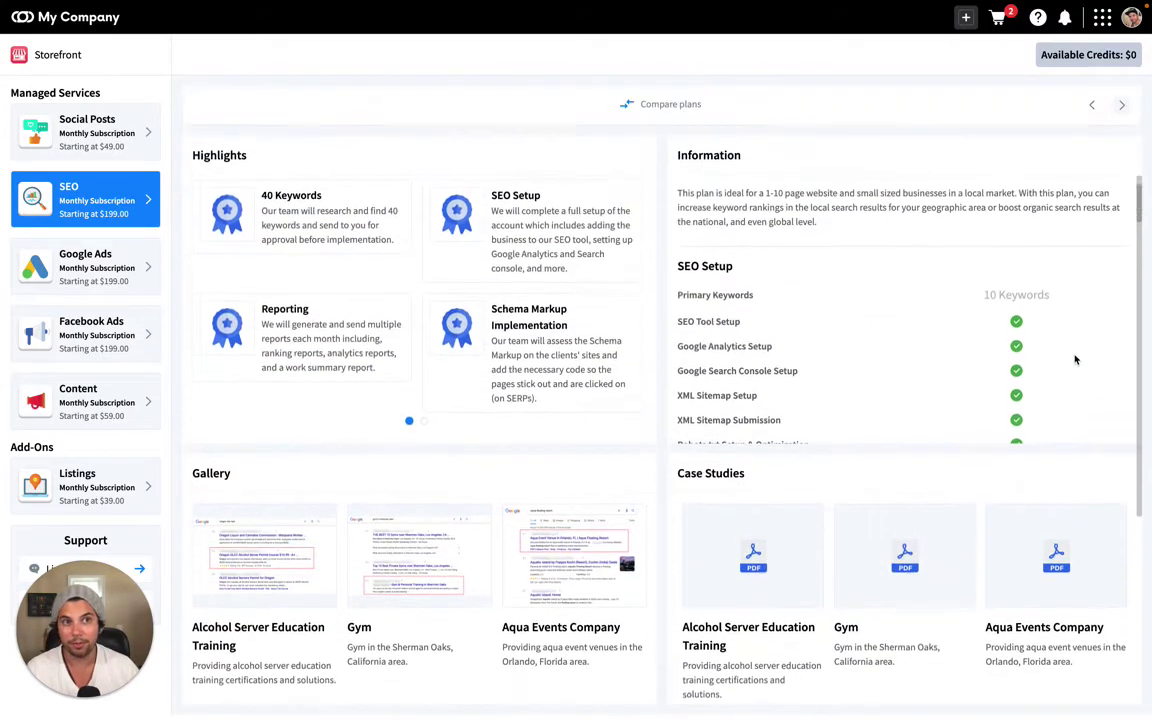
{"action": "scroll", "coordinate": [1064, 352], "scroll_direction": "up", "scroll_amount": 3}
{"action": "scroll", "coordinate": [1061, 354], "scroll_direction": "up", "scroll_amount": 3}
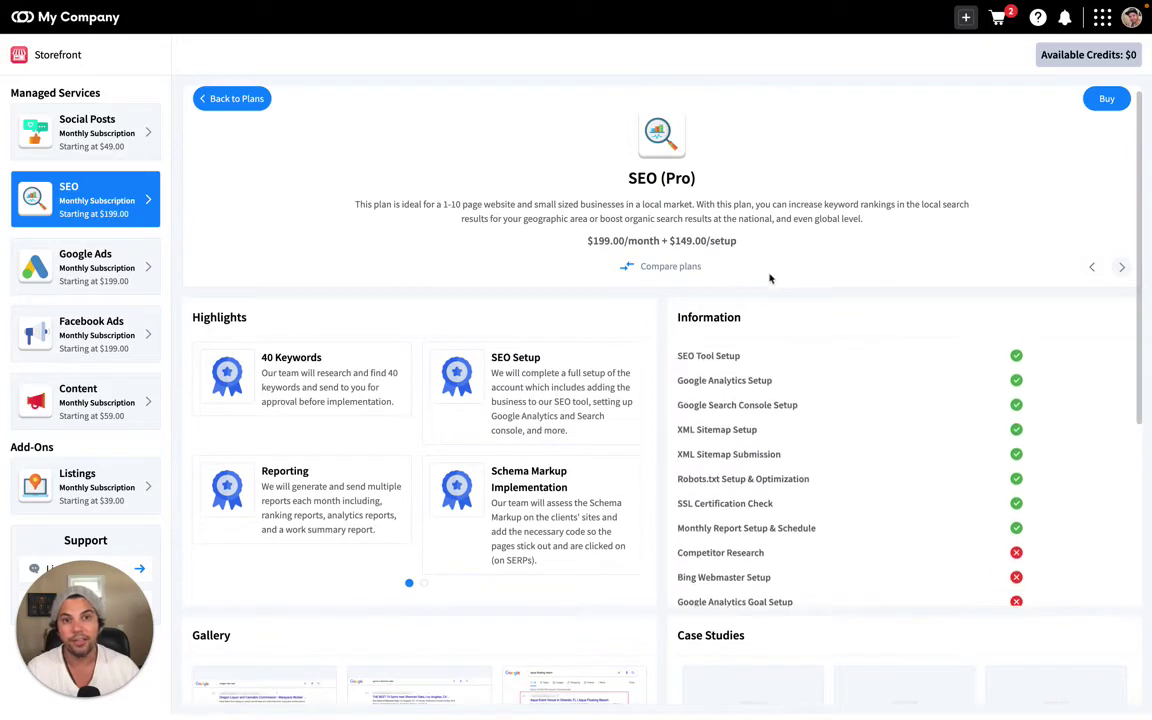
- Review the four SEO plans in the Compare plans table, then close it
{"action": "left_click", "coordinate": [665, 268]}
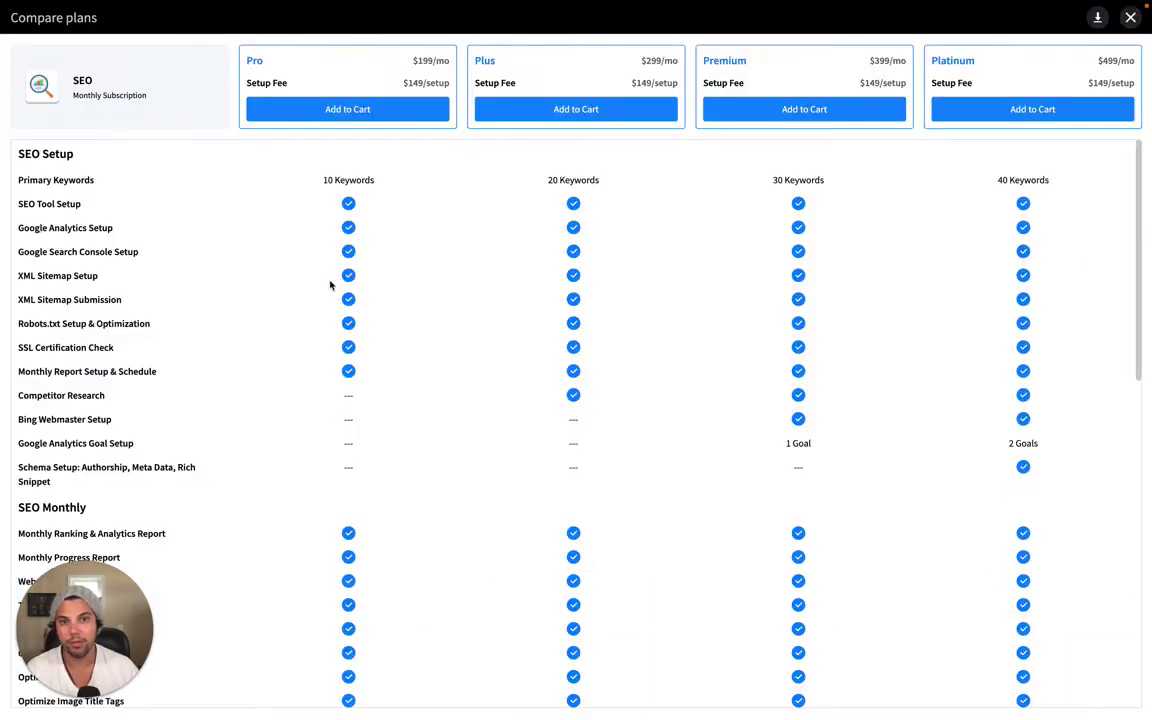
{"action": "scroll", "coordinate": [825, 450], "scroll_direction": "down", "scroll_amount": 3}
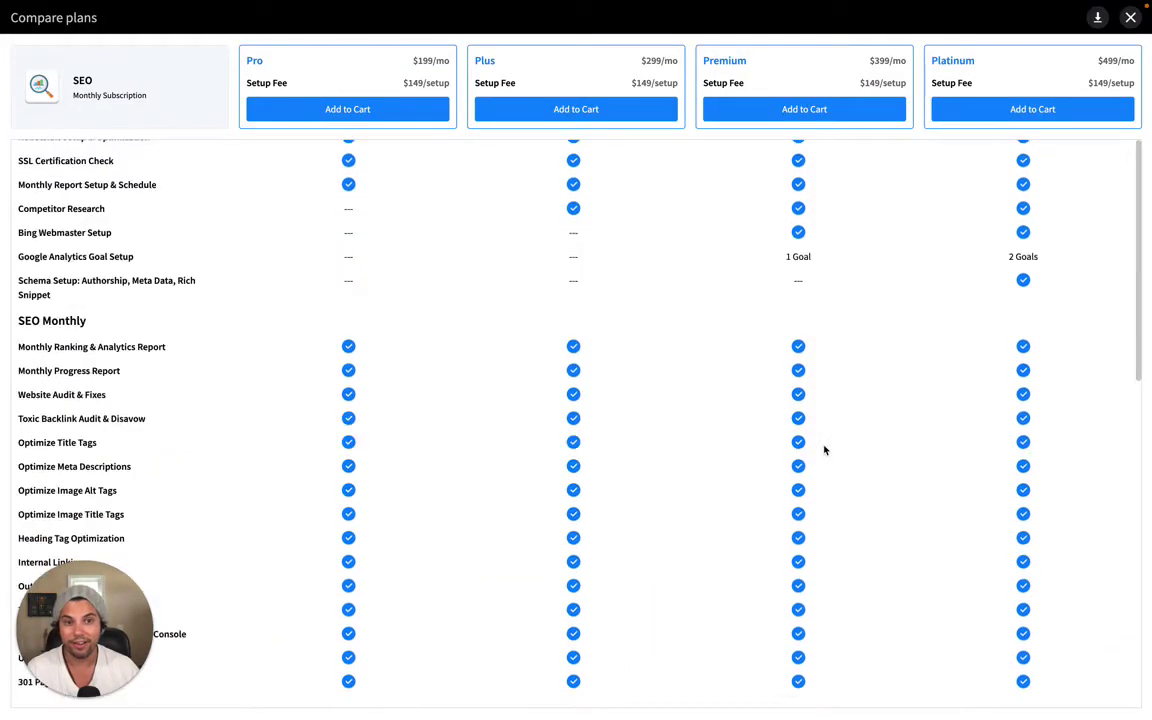
{"action": "scroll", "coordinate": [825, 450], "scroll_direction": "down", "scroll_amount": 4}
{"action": "scroll", "coordinate": [825, 450], "scroll_direction": "up", "scroll_amount": 4}
{"action": "scroll", "coordinate": [1040, 148], "scroll_direction": "up", "scroll_amount": 1}
{"action": "left_click", "coordinate": [1130, 17]}
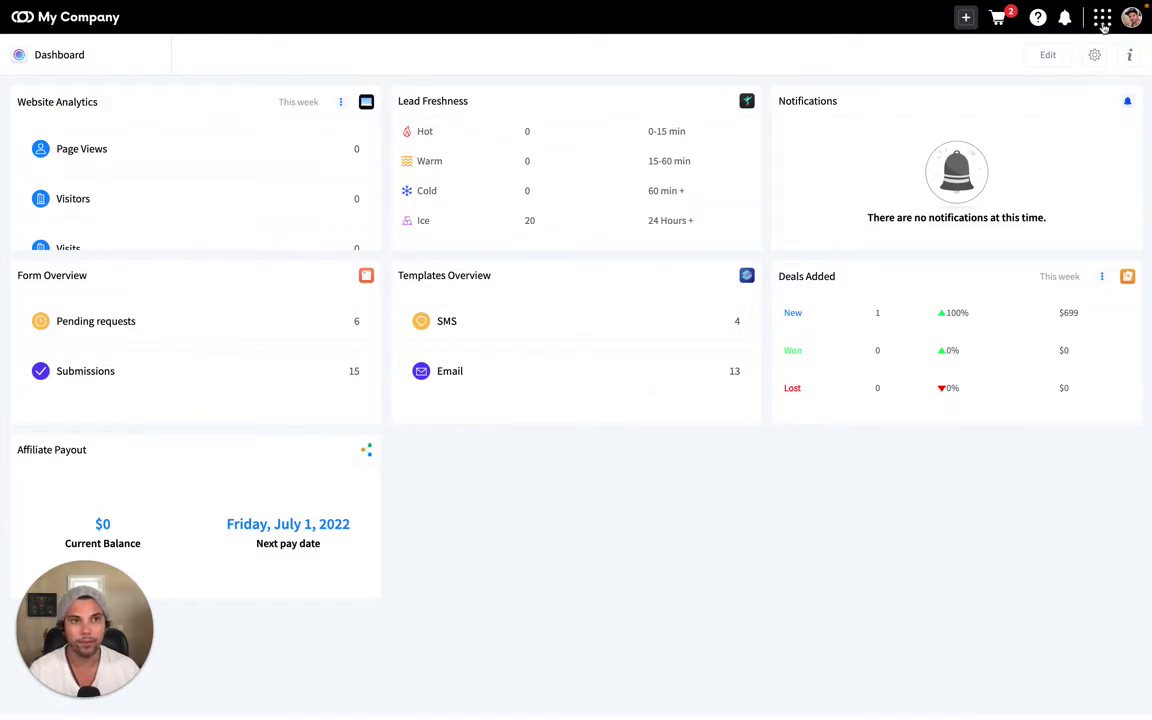
- Go through the All Apps panel to InstaReports and its report templates
{"action": "left_click", "coordinate": [1102, 18]}
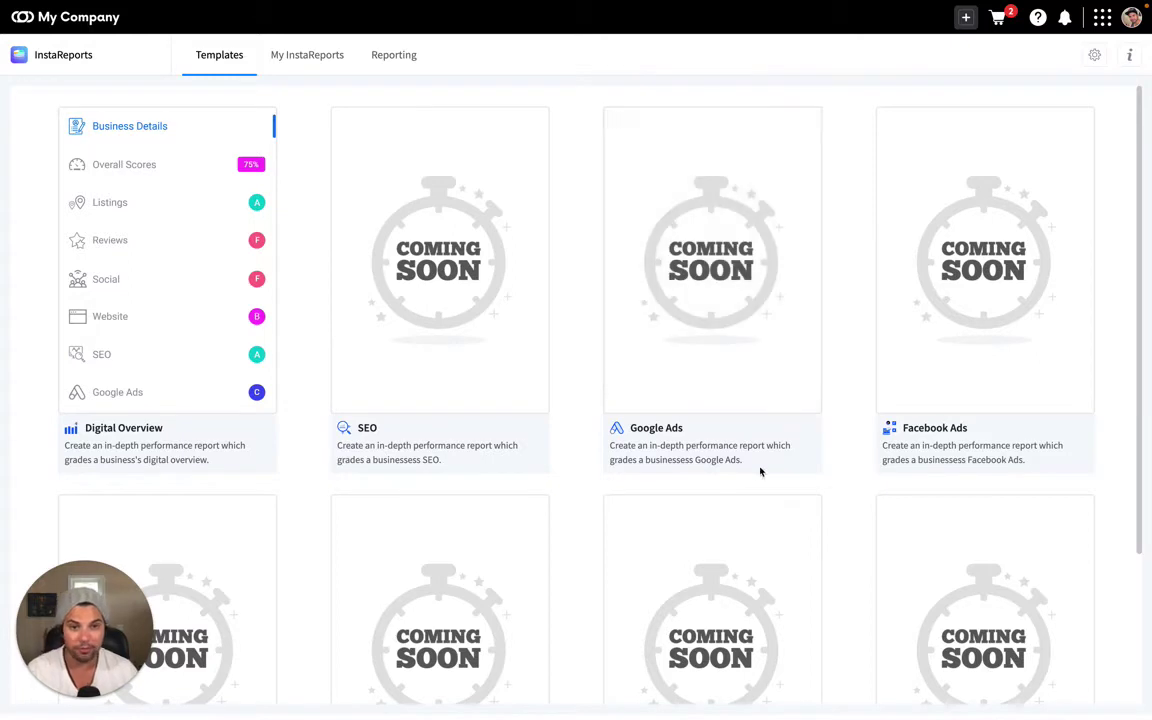
{"action": "scroll", "coordinate": [740, 468], "scroll_direction": "down", "scroll_amount": 3}
- Scroll the InstaReports page up to the Roto-Rooter Digital Overview report
{"action": "scroll", "coordinate": [547, 666], "scroll_direction": "up", "scroll_amount": 3}
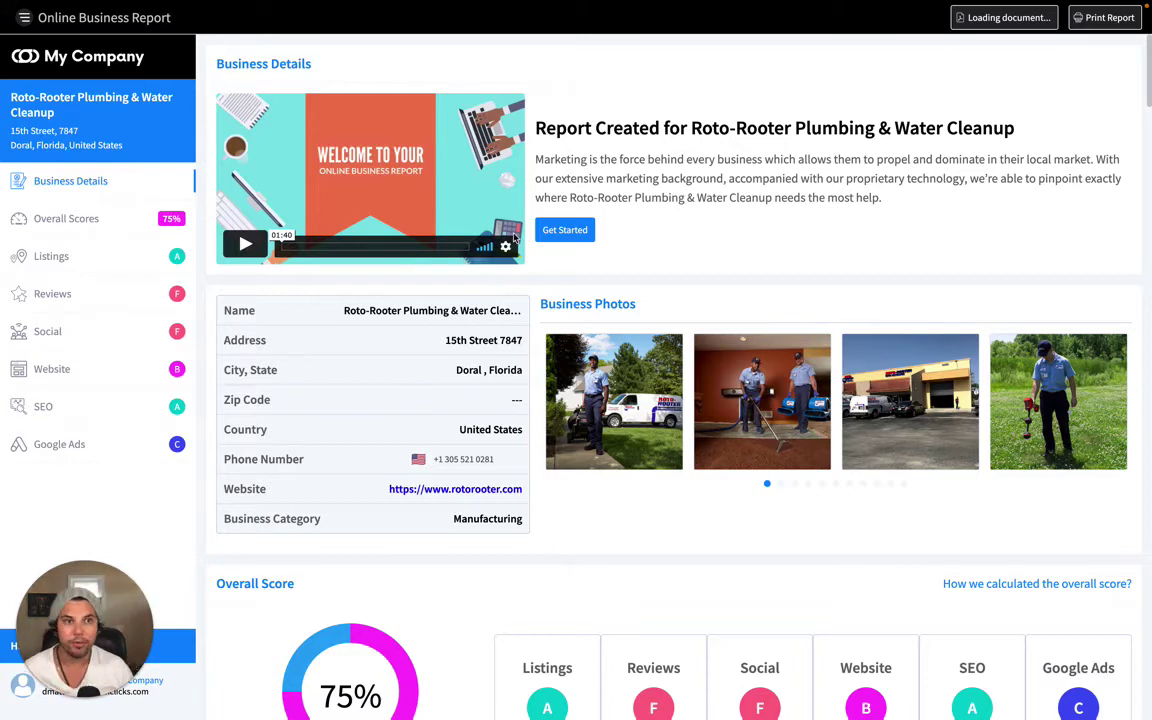
- Preview the Roto-Rooter report's welcome video briefly from the top of the page
{"action": "scroll", "coordinate": [625, 373], "scroll_direction": "down", "scroll_amount": 5}
{"action": "scroll", "coordinate": [627, 375], "scroll_direction": "up", "scroll_amount": 1}
{"action": "scroll", "coordinate": [627, 375], "scroll_direction": "up", "scroll_amount": 1}
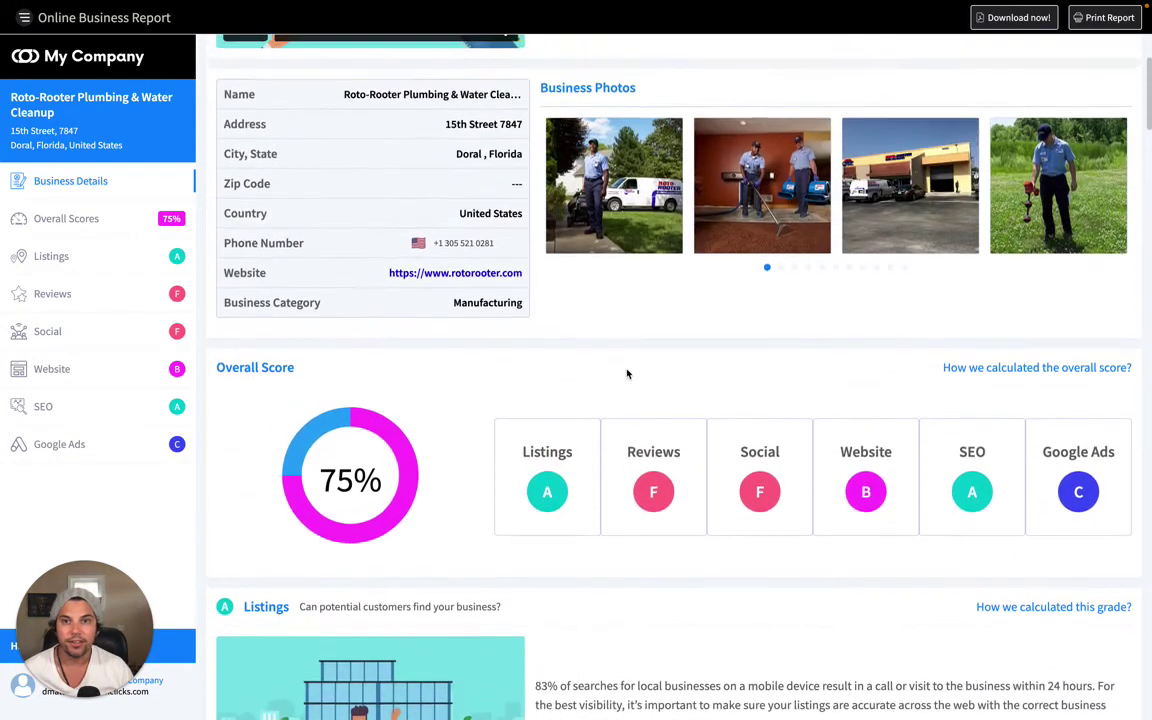
{"action": "scroll", "coordinate": [628, 374], "scroll_direction": "up", "scroll_amount": 2}
{"action": "scroll", "coordinate": [628, 374], "scroll_direction": "up", "scroll_amount": 1}
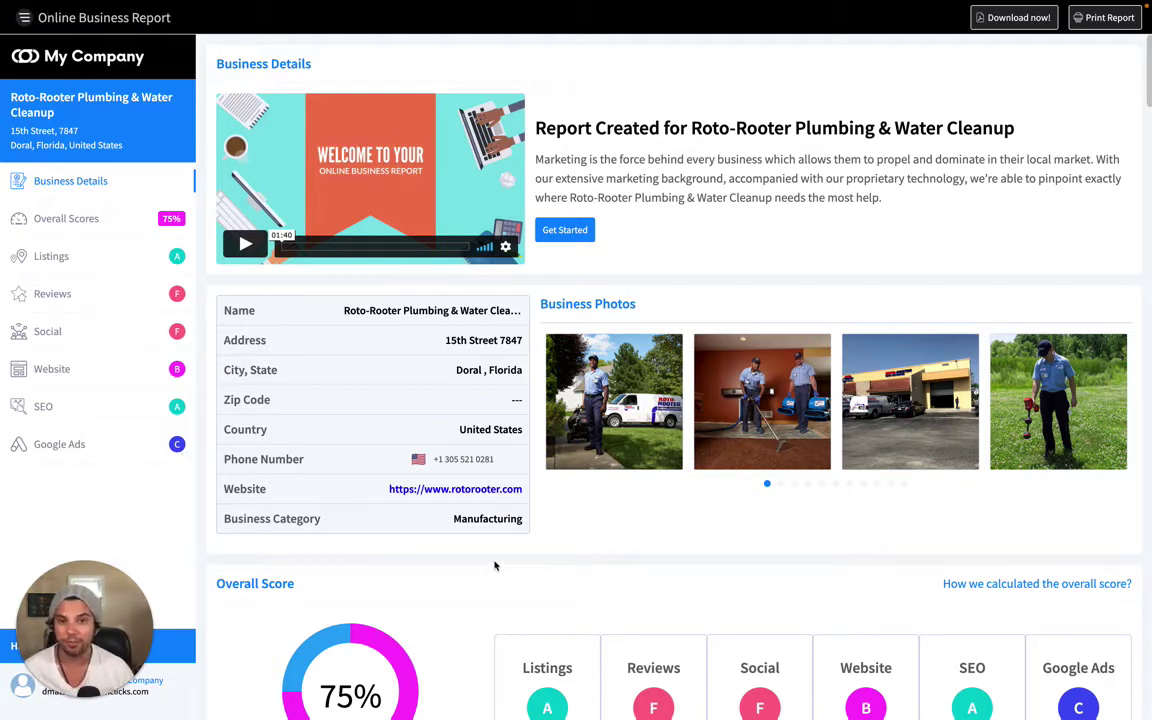
{"action": "scroll", "coordinate": [746, 504], "scroll_direction": "down", "scroll_amount": 1}
{"action": "scroll", "coordinate": [467, 292], "scroll_direction": "up", "scroll_amount": 1}
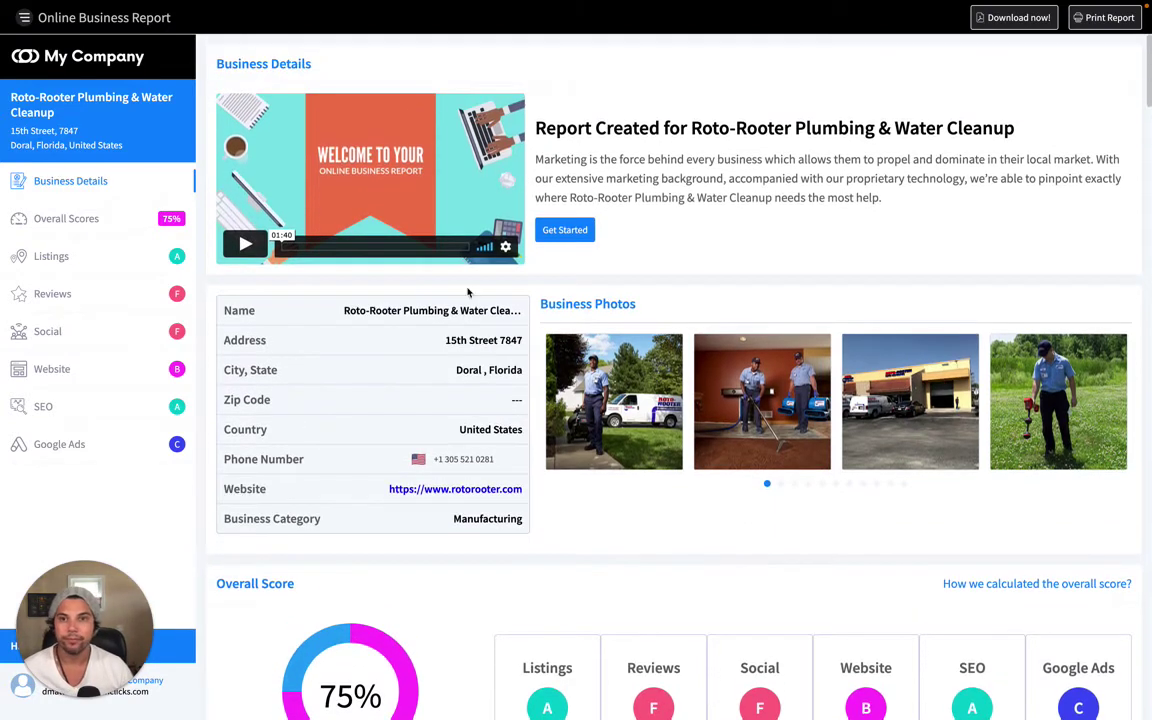
{"action": "left_click", "coordinate": [245, 244]}
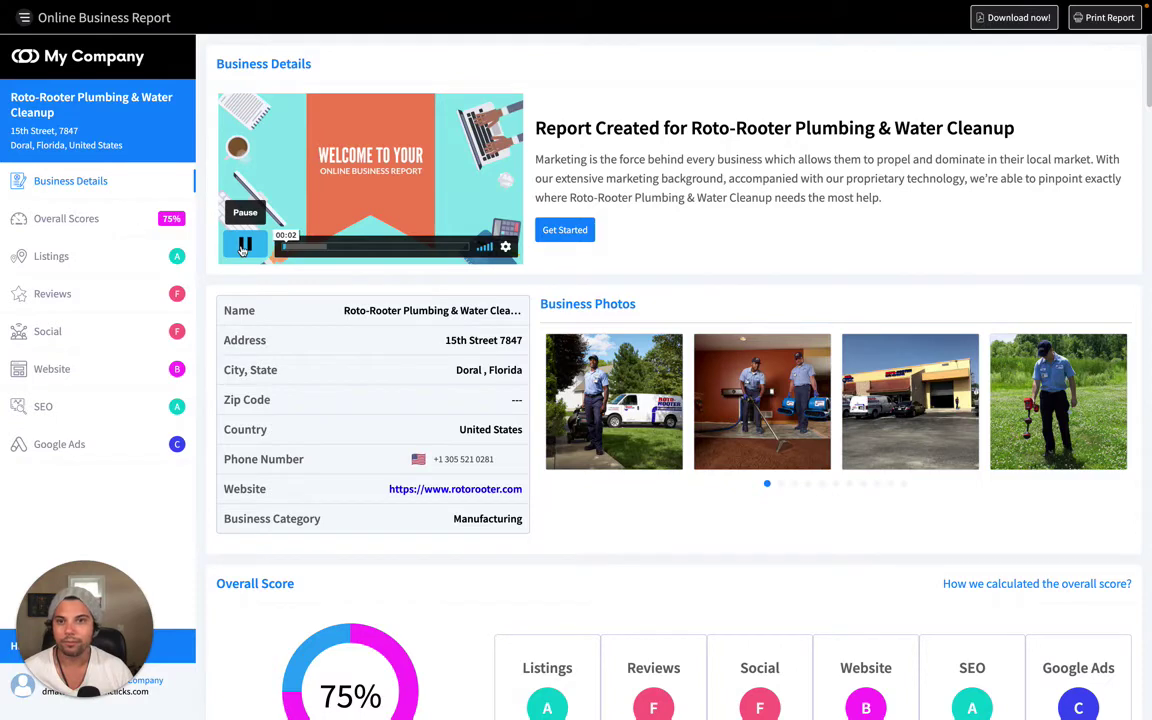
{"action": "left_click", "coordinate": [244, 247]}
- Review the Overall Score, Listings and Reviews sections and preview the Social video
{"action": "scroll", "coordinate": [401, 260], "scroll_direction": "down", "scroll_amount": 5}
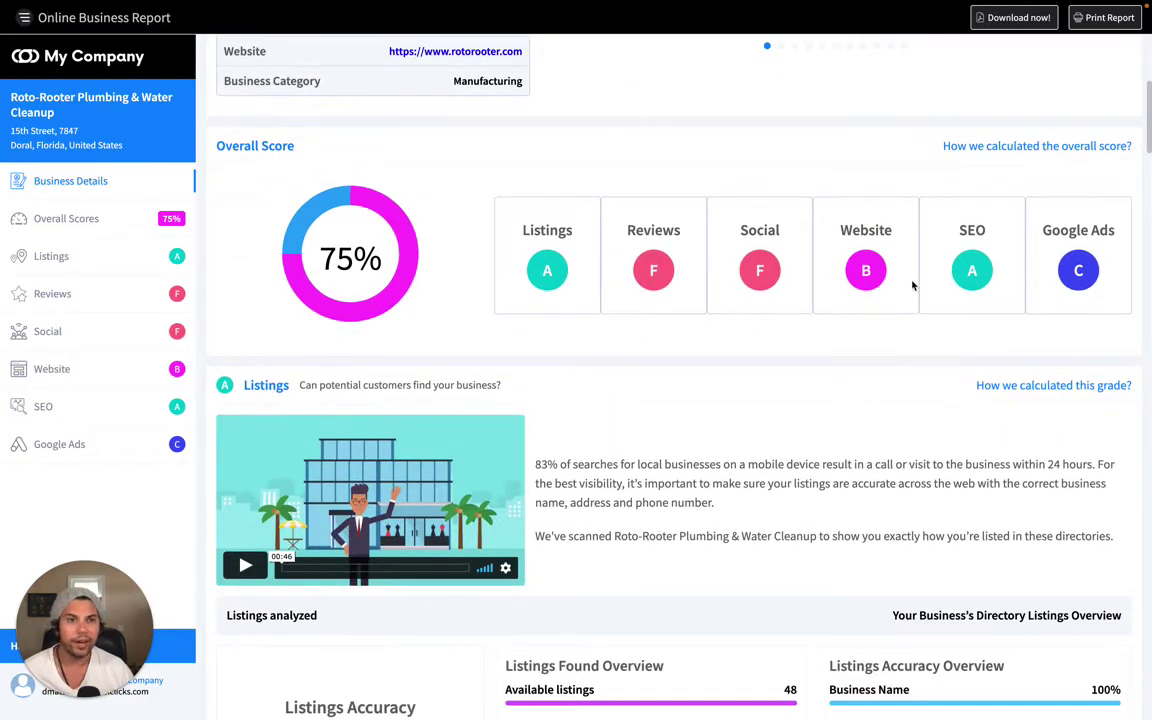
{"action": "scroll", "coordinate": [903, 290], "scroll_direction": "down", "scroll_amount": 3}
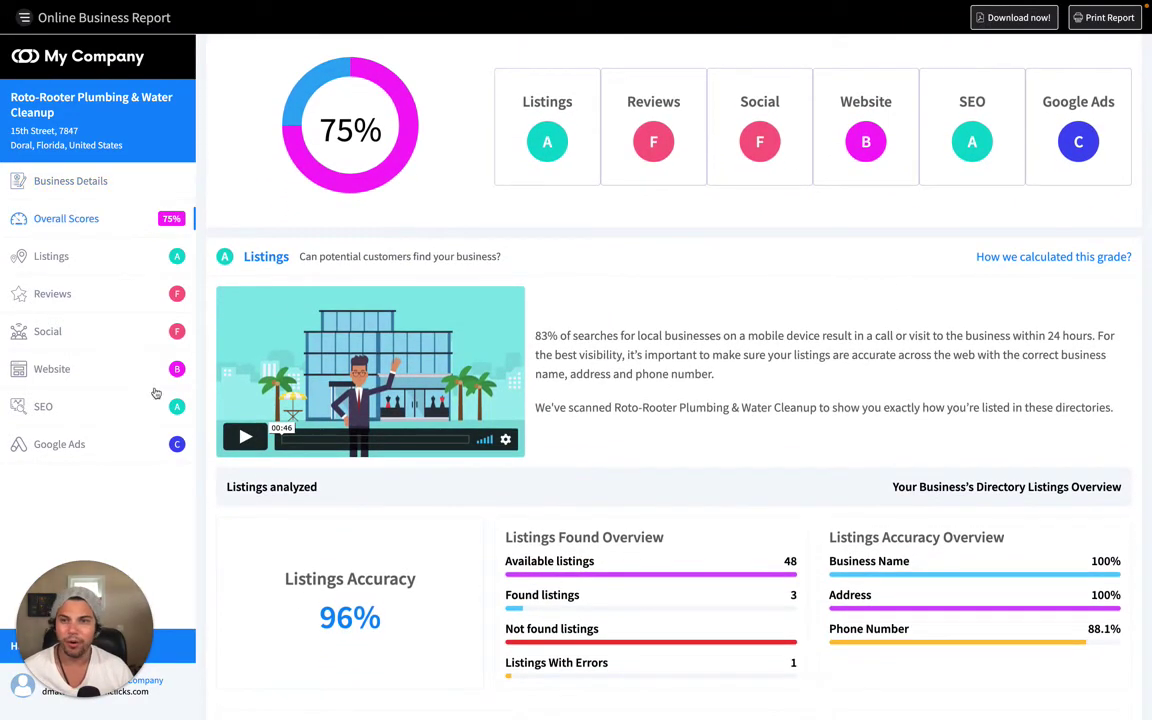
{"action": "scroll", "coordinate": [390, 400], "scroll_direction": "down", "scroll_amount": 5}
{"action": "scroll", "coordinate": [400, 400], "scroll_direction": "down", "scroll_amount": 10}
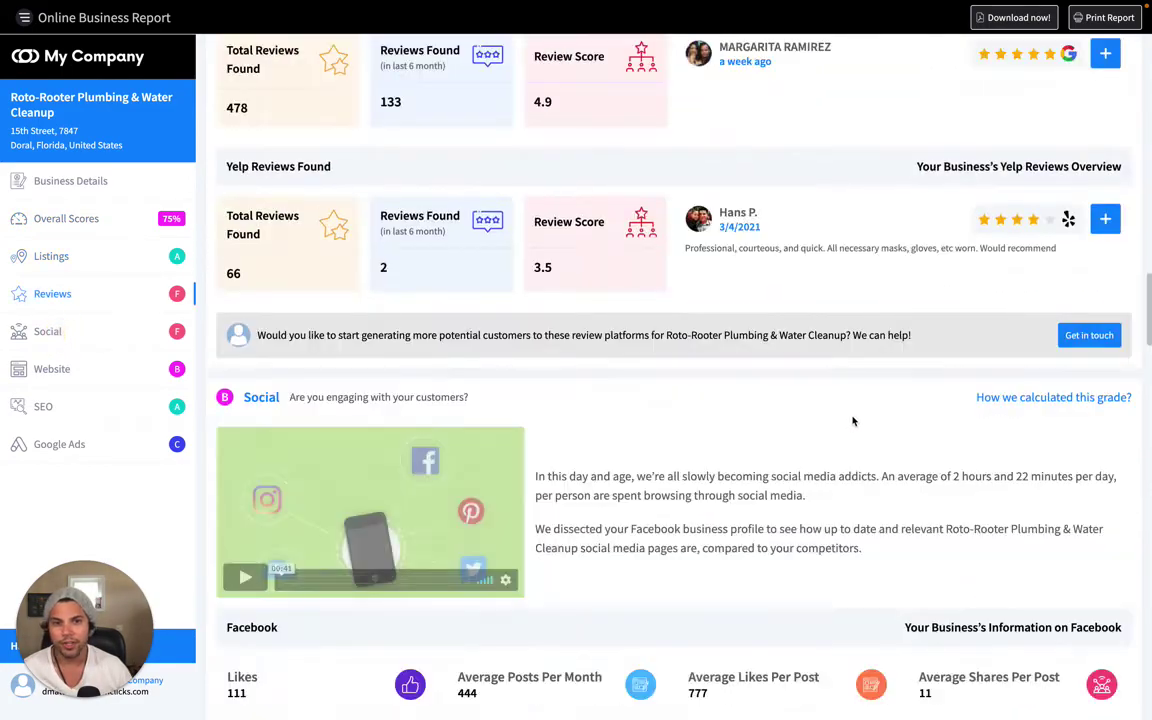
{"action": "scroll", "coordinate": [421, 397], "scroll_direction": "down", "scroll_amount": 5}
{"action": "scroll", "coordinate": [690, 328], "scroll_direction": "up", "scroll_amount": 1}
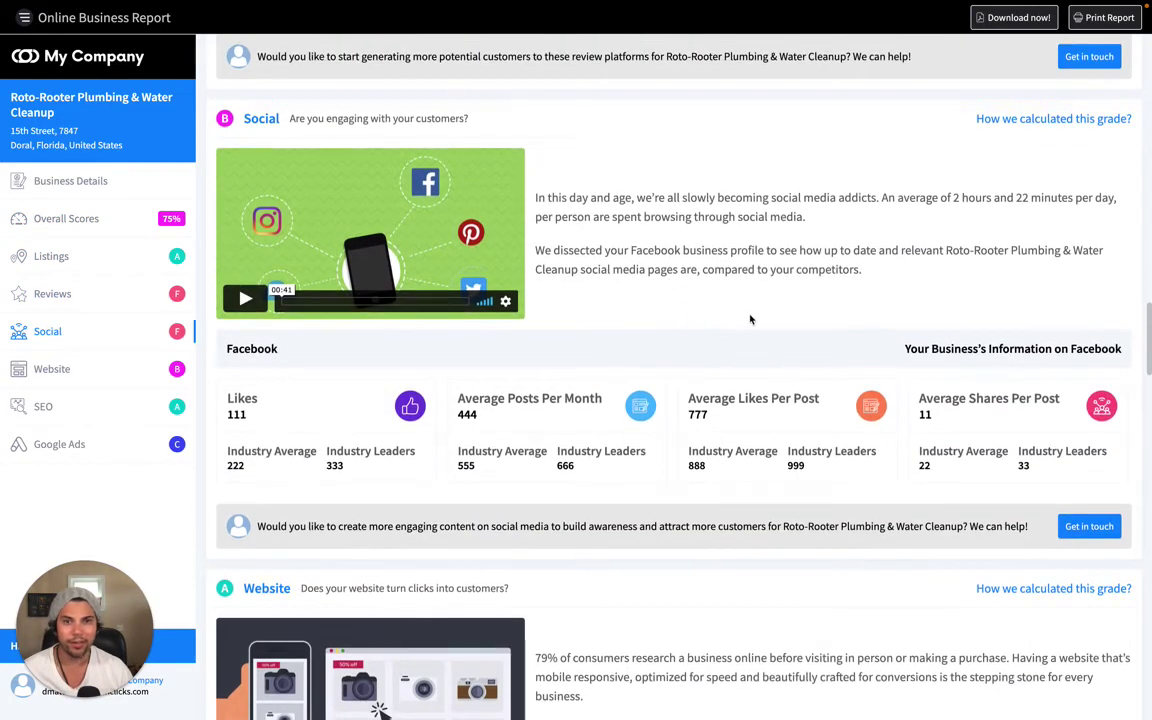
{"action": "left_click", "coordinate": [244, 298]}
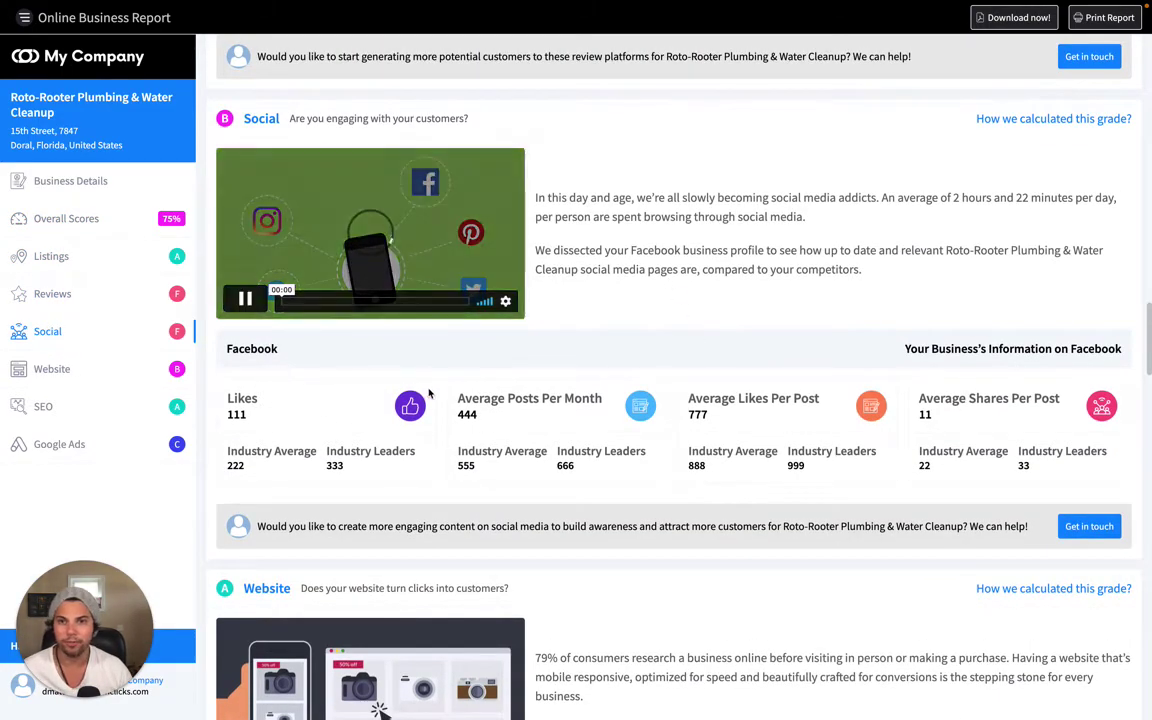
{"action": "left_click", "coordinate": [244, 298]}
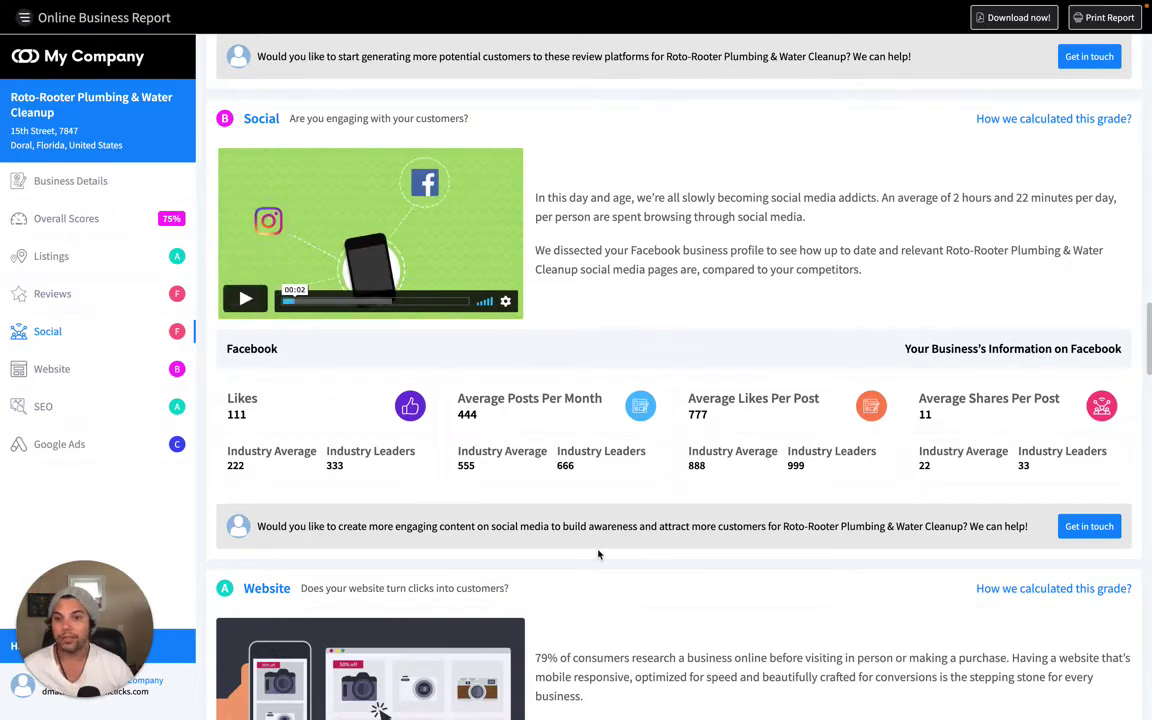
- Scroll down to the Website section's mobile and desktop page speed results
{"action": "scroll", "coordinate": [600, 555], "scroll_direction": "down", "scroll_amount": 5}
{"action": "scroll", "coordinate": [600, 555], "scroll_direction": "down", "scroll_amount": 3}
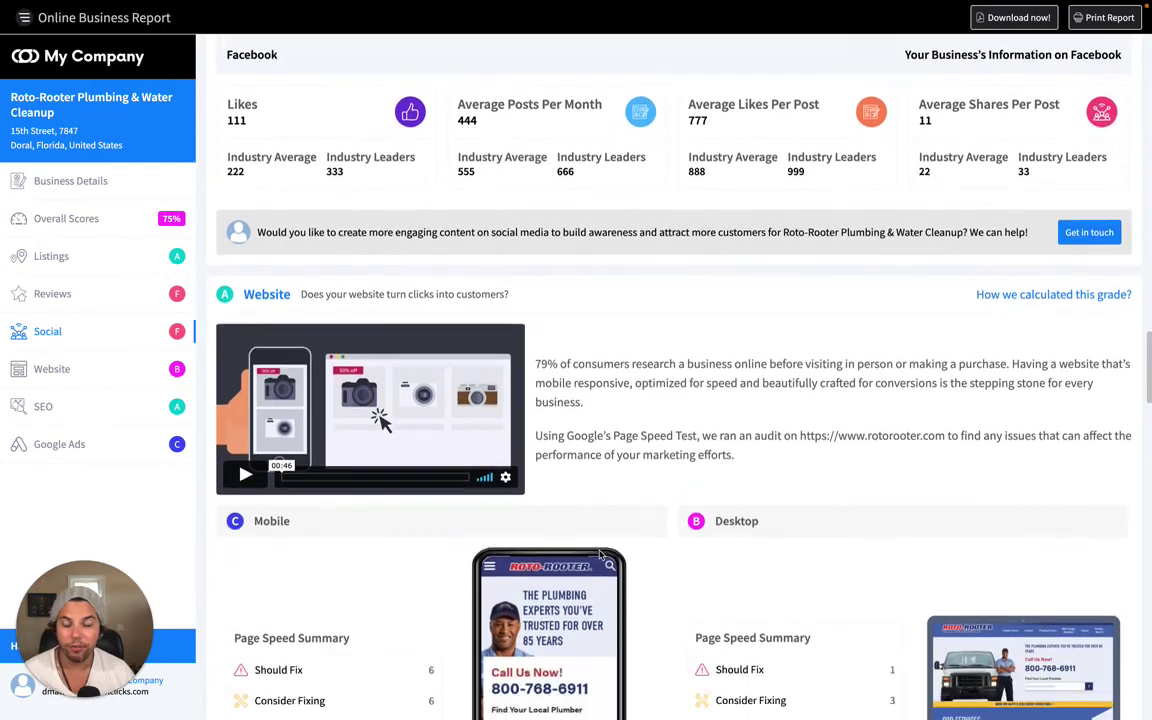
{"action": "scroll", "coordinate": [600, 553], "scroll_direction": "down", "scroll_amount": 2}
{"action": "scroll", "coordinate": [600, 553], "scroll_direction": "down", "scroll_amount": 2}
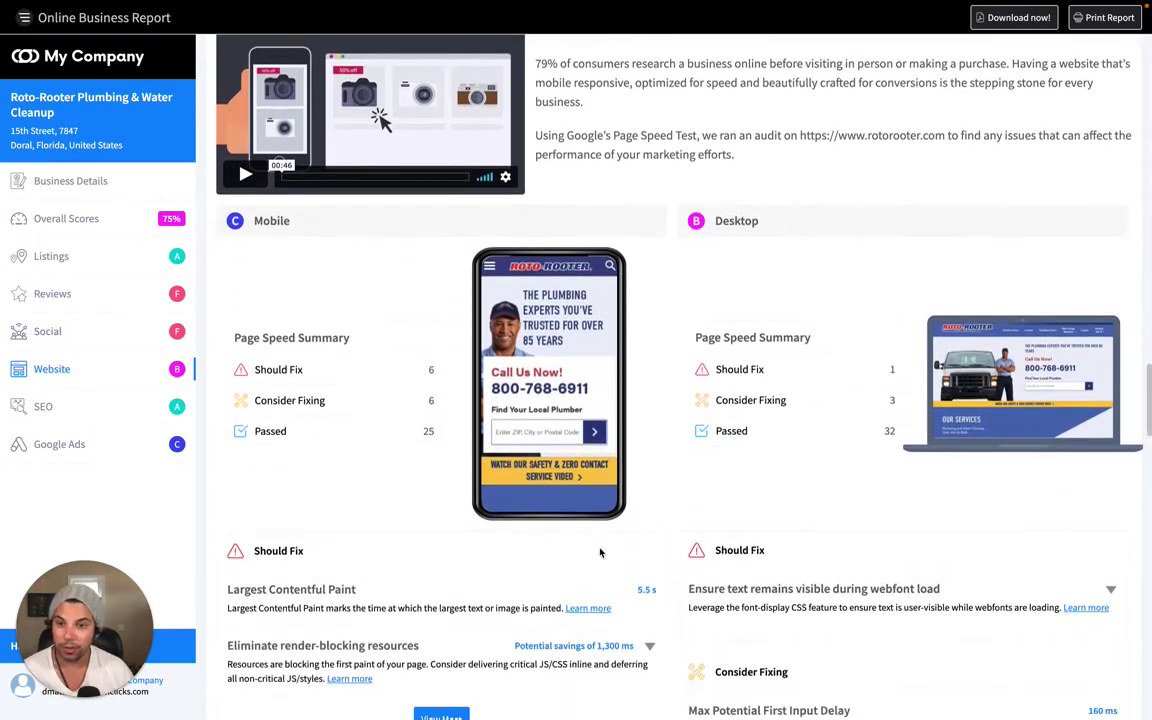
{"action": "scroll", "coordinate": [600, 553], "scroll_direction": "down", "scroll_amount": 1}
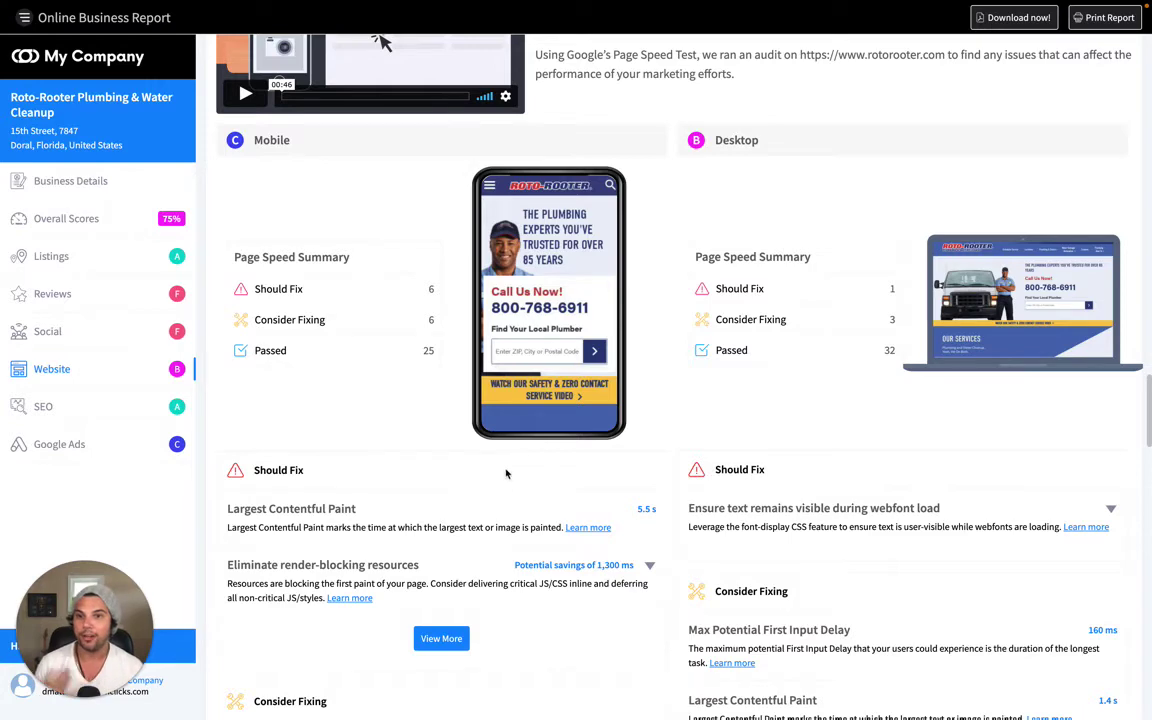
- Jump back to the report's Social section via the sidebar before exiting
{"action": "left_click", "coordinate": [101, 334]}
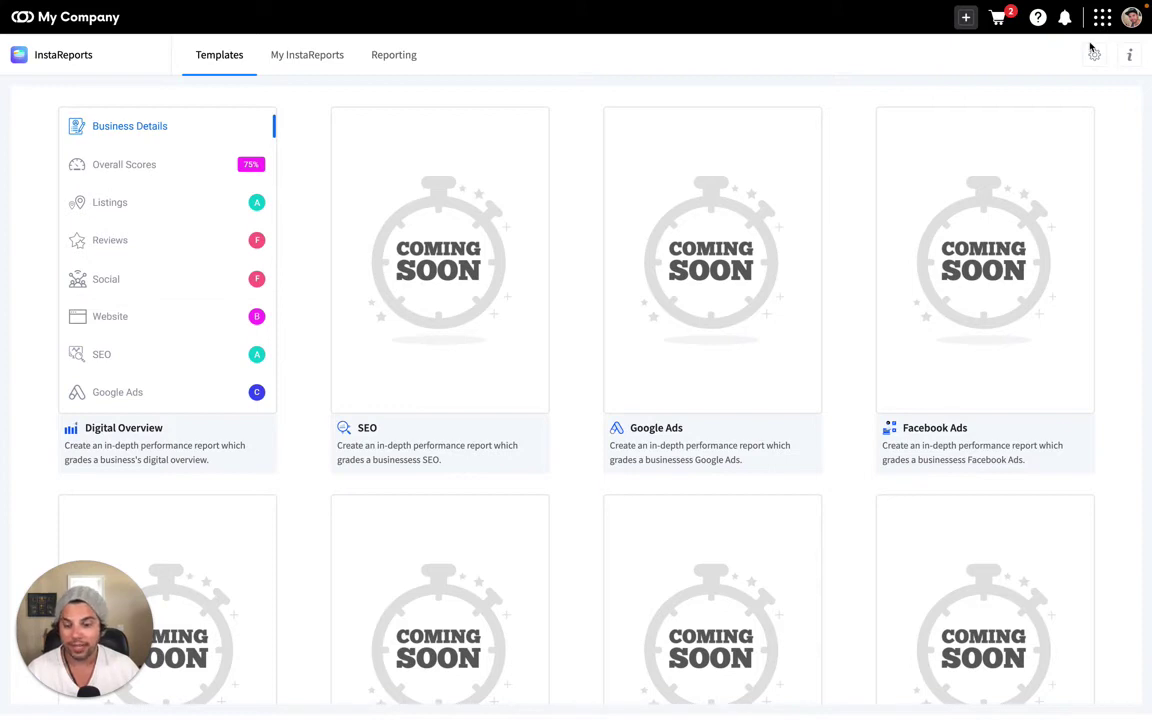
- Bring up the All Apps panel and check the in-app help menu before choosing Contacts
{"action": "left_click", "coordinate": [1102, 17]}
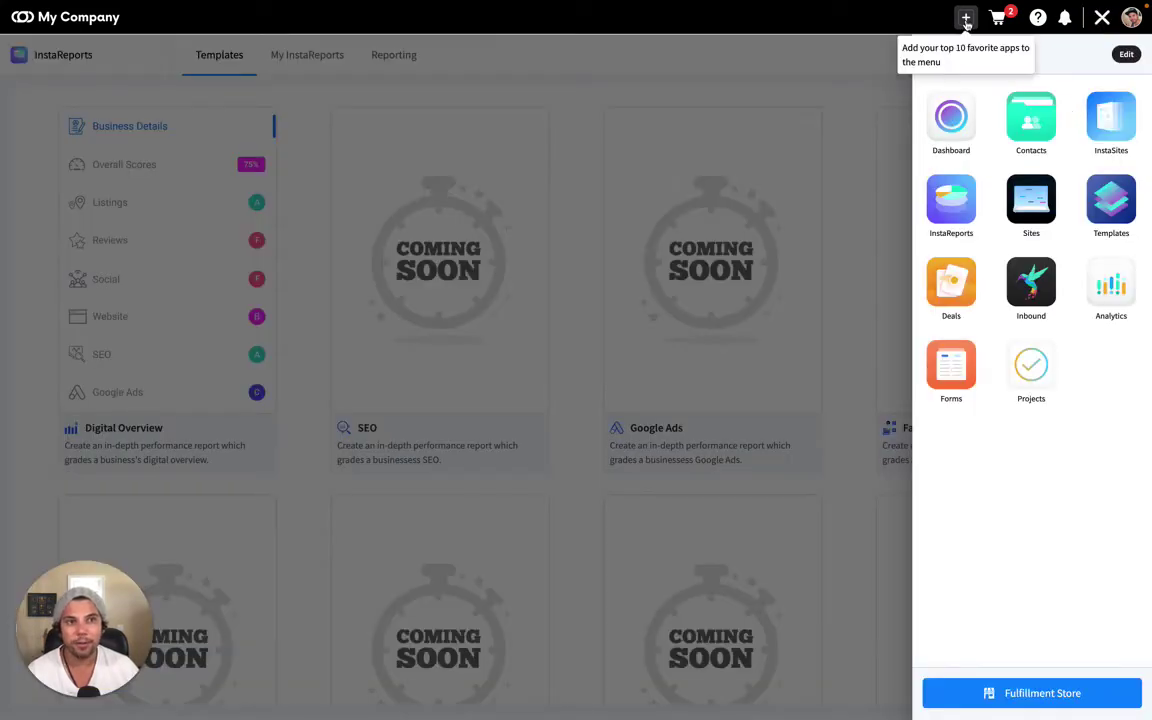
{"action": "left_click", "coordinate": [1038, 18]}
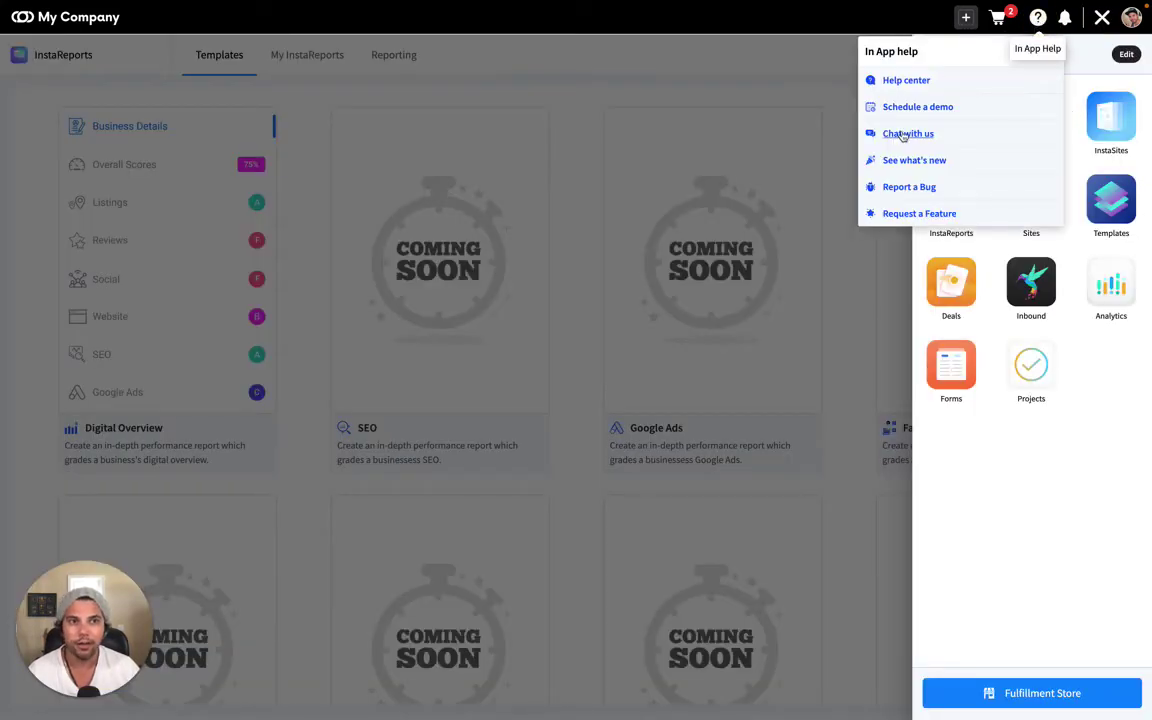
{"action": "left_click", "coordinate": [1117, 371]}
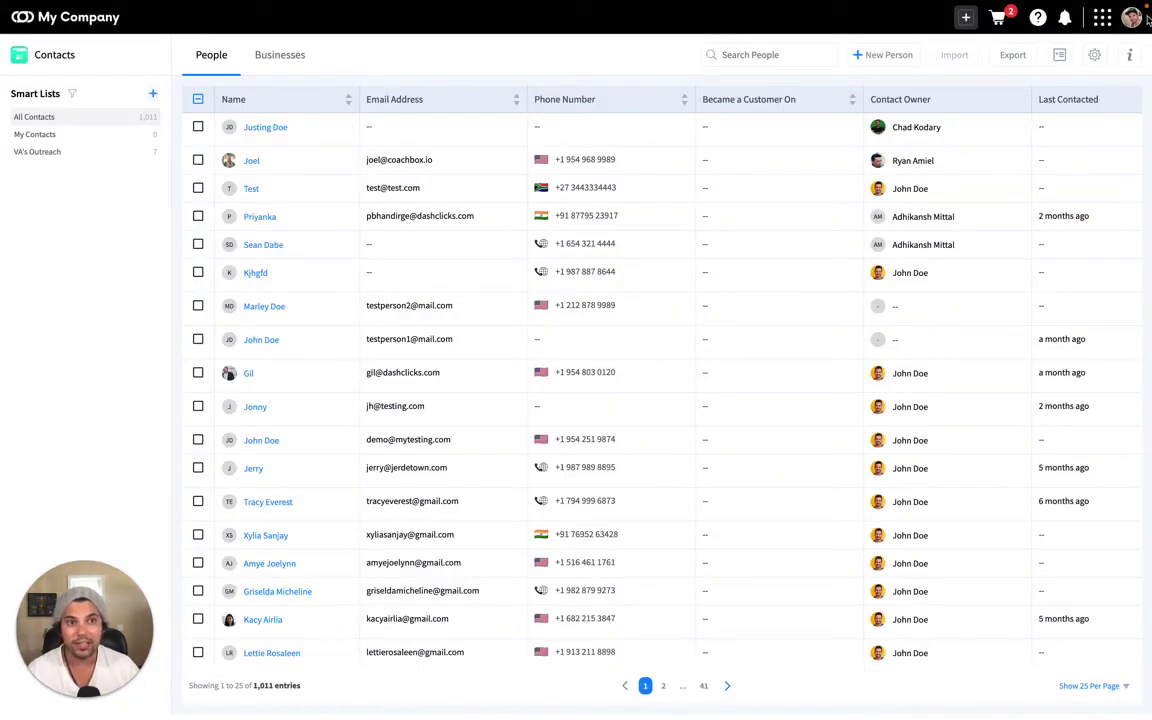
{"action": "left_click", "coordinate": [1102, 17]}
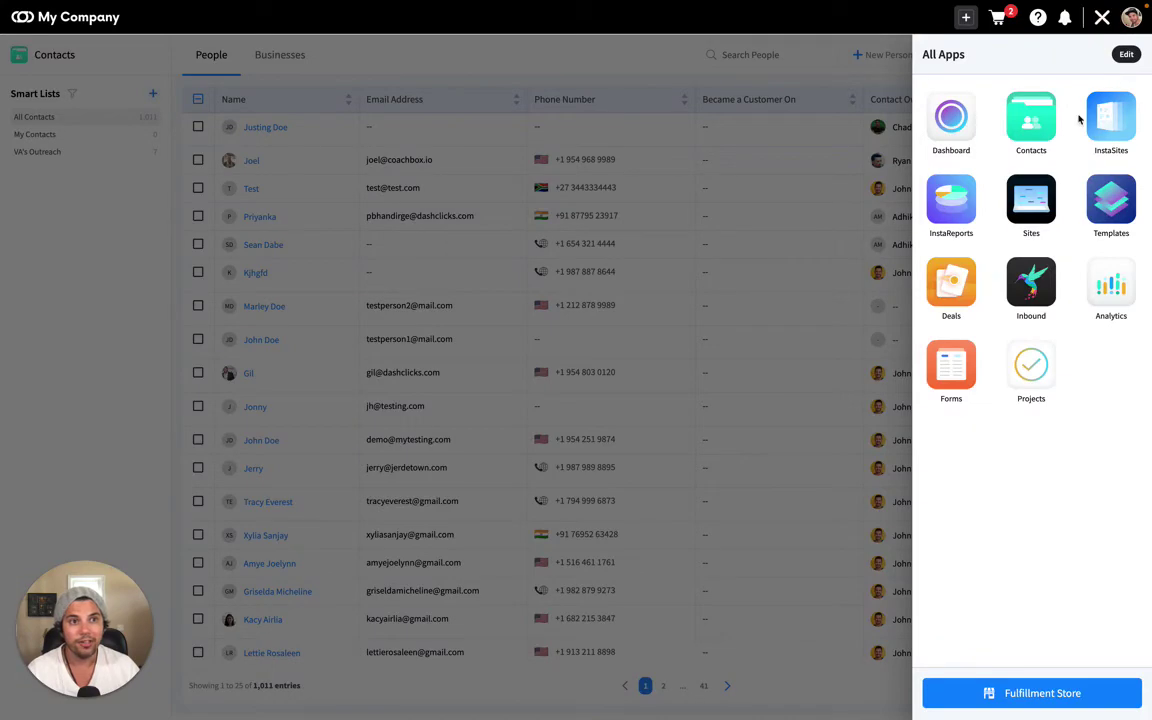
{"action": "left_click", "coordinate": [945, 285]}
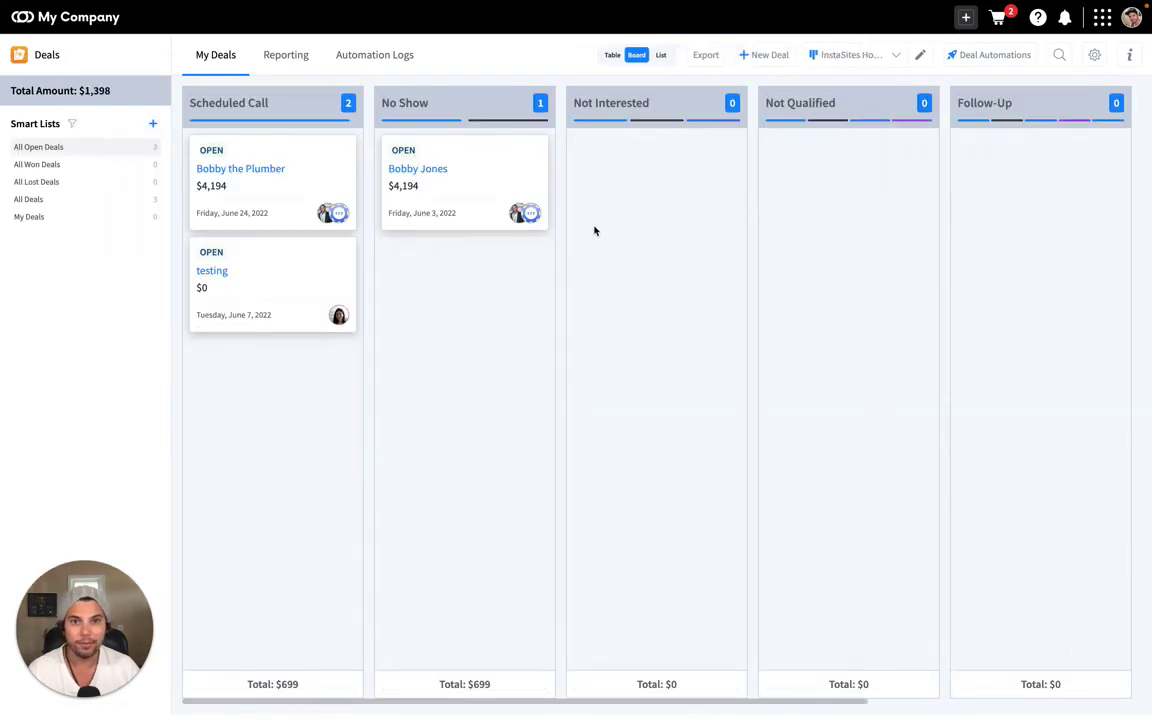
{"action": "left_click_drag", "start_coordinate": [442, 180], "coordinate": [740, 185]}
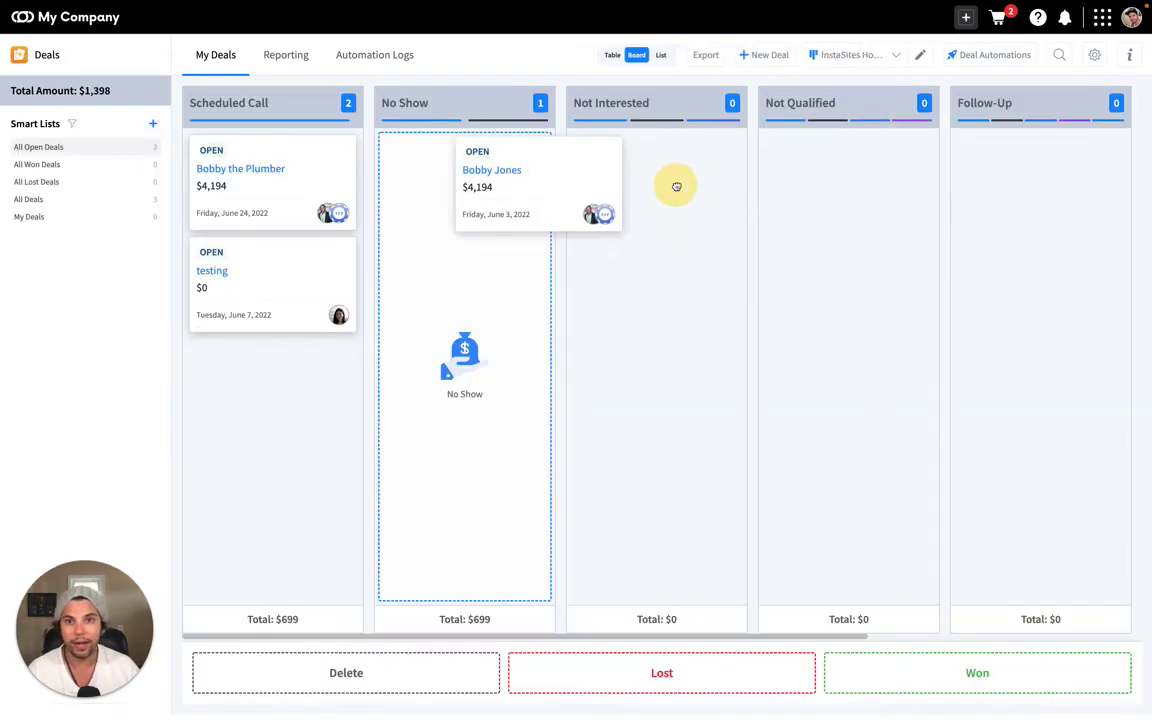
- Open the Templates app showing saved email and SMS templates
{"action": "left_click", "coordinate": [1115, 12]}
{"action": "left_click", "coordinate": [797, 127]}
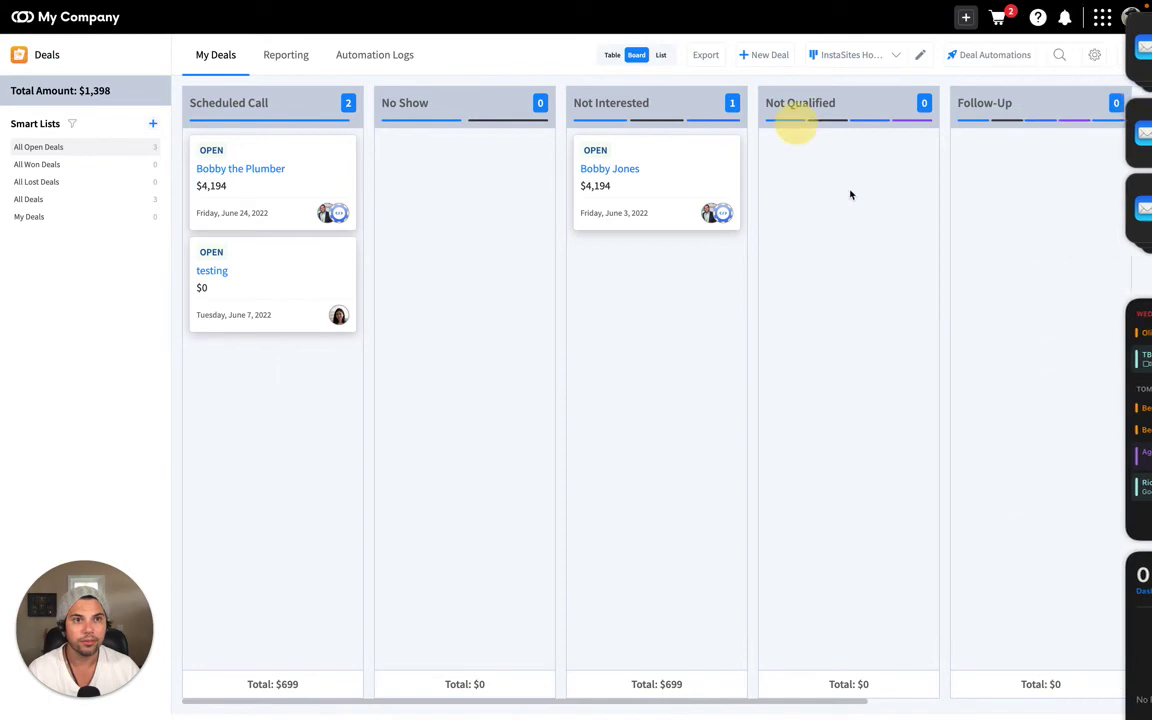
{"action": "left_click", "coordinate": [1101, 17]}
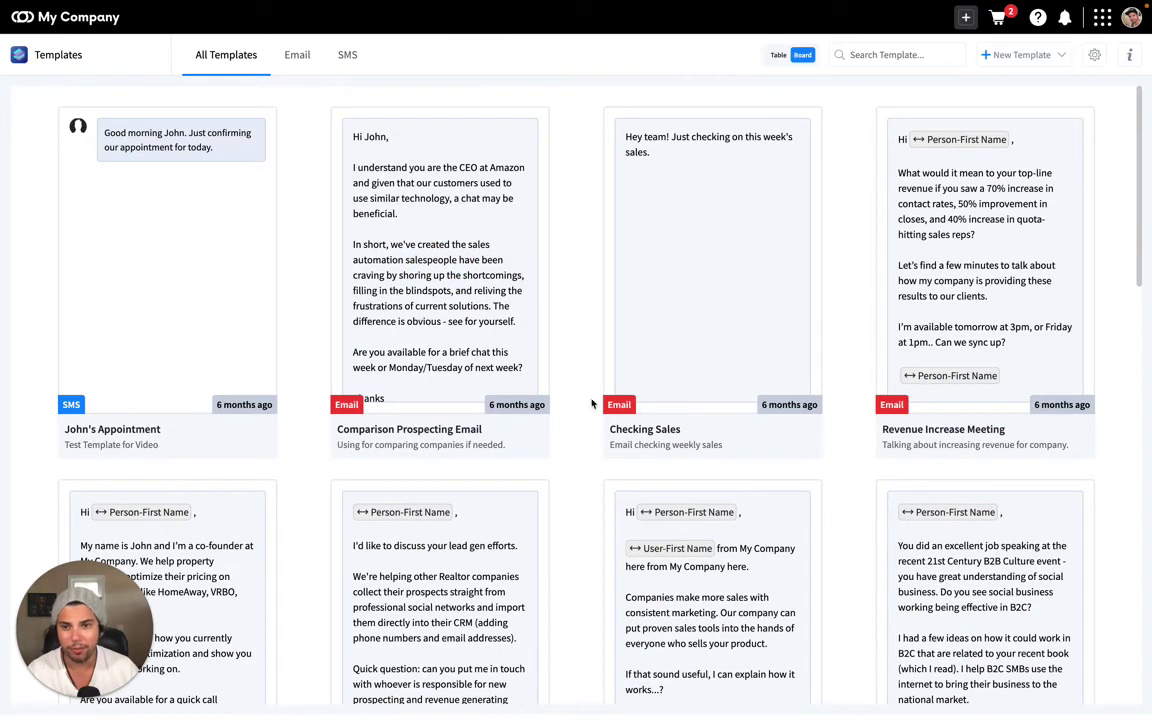
{"action": "mouse_move", "coordinate": [440, 255]}
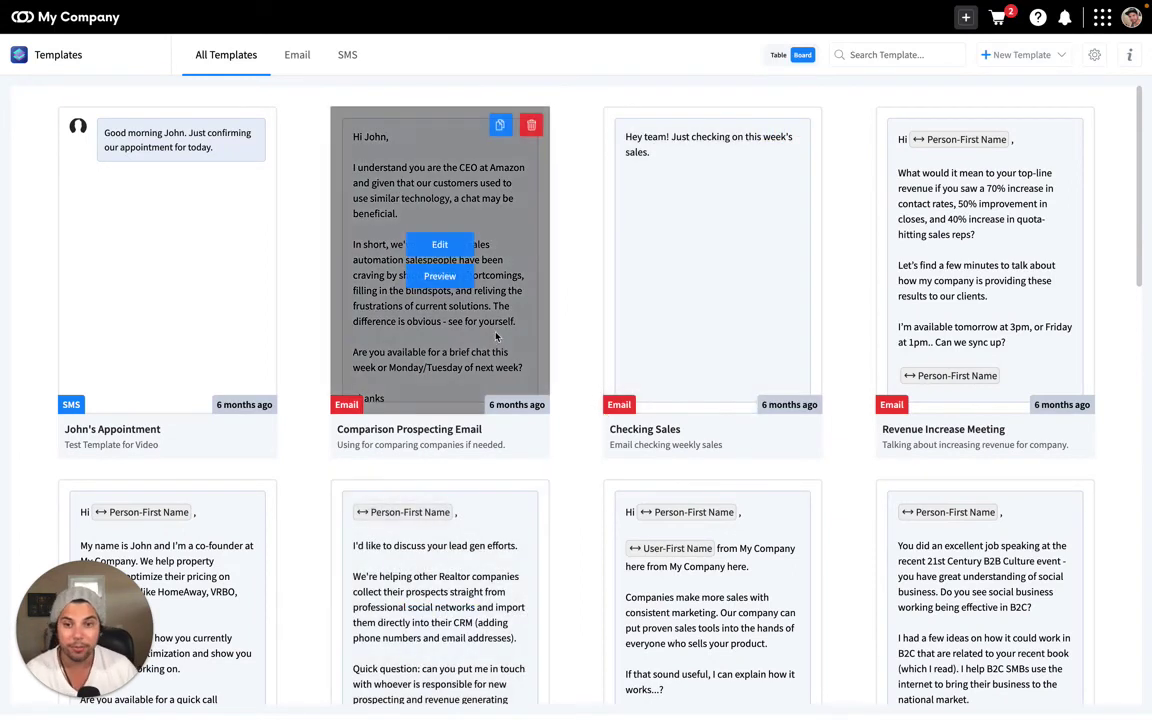
{"action": "left_click", "coordinate": [1102, 18]}
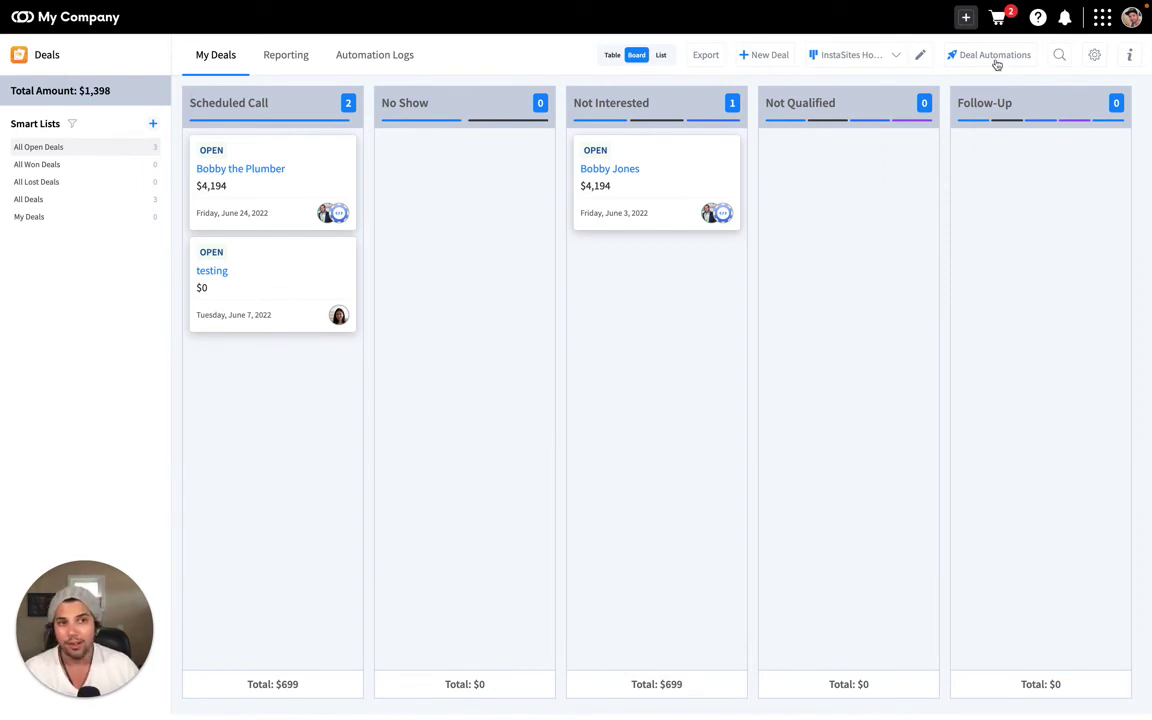
- Show the Deal Automations for each stage, then switch to the Inbound leads dashboard
{"action": "left_click", "coordinate": [995, 58]}
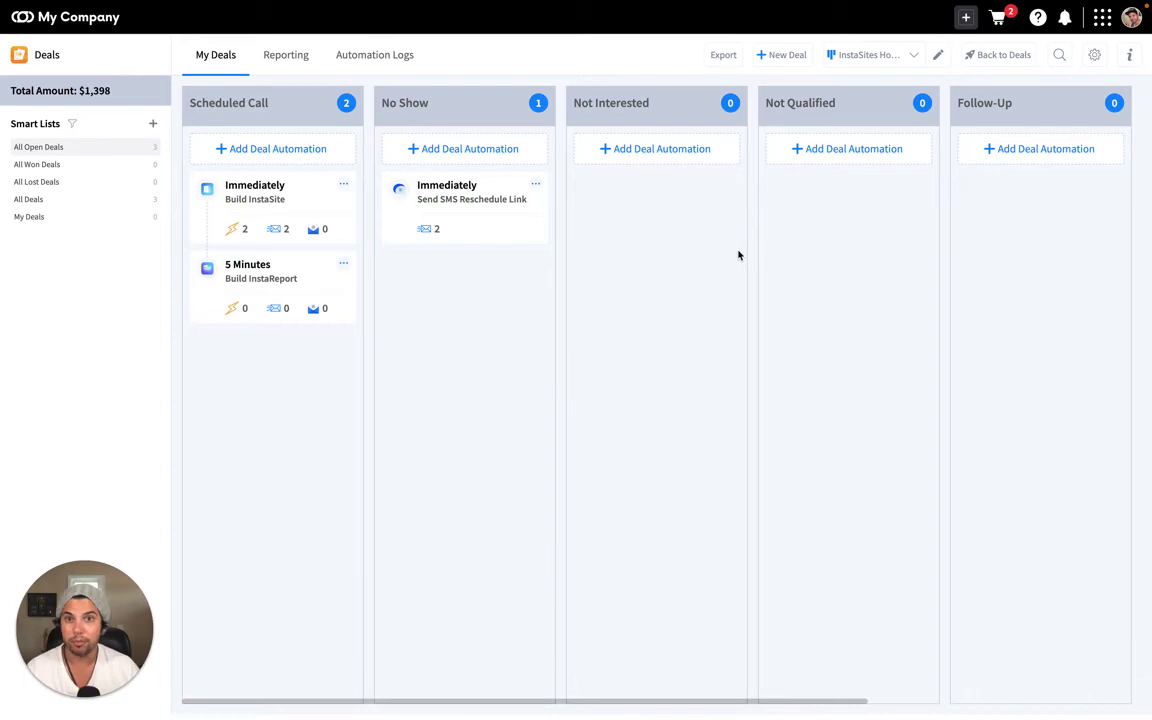
{"action": "left_click", "coordinate": [1102, 17]}
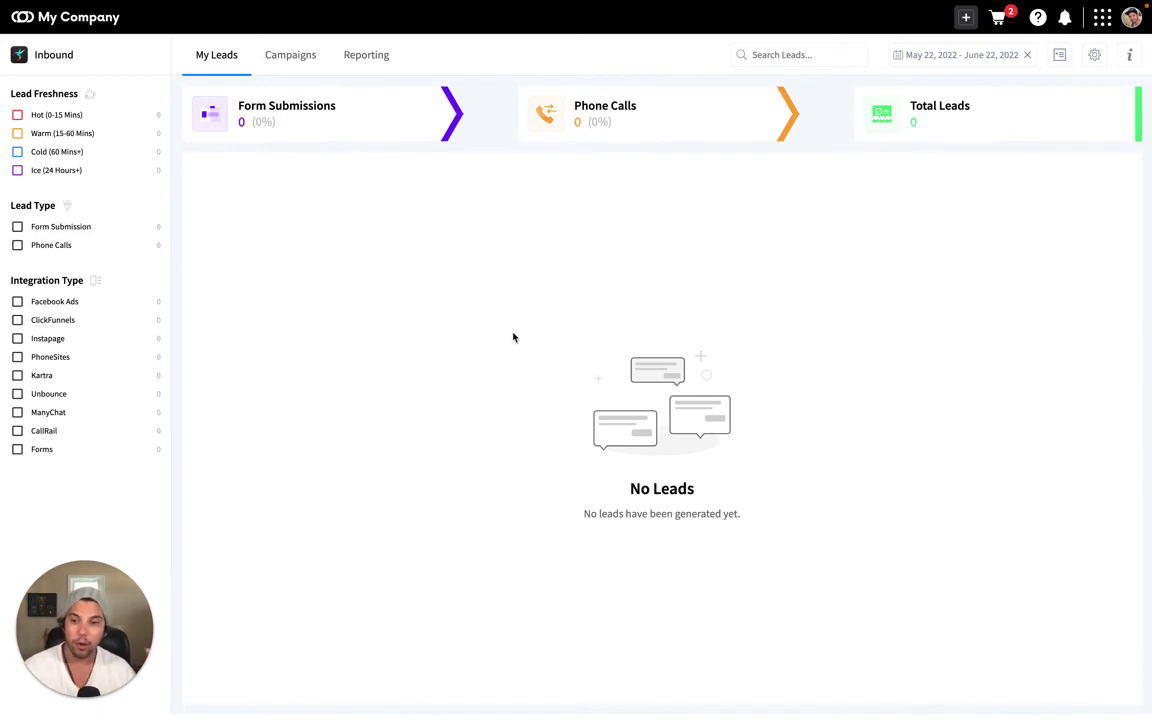
- View Cleaver Brooks' Facebook Ads analytics in Projects: 36,993 impressions, 614 clicks, $319.93 spent
{"action": "left_click", "coordinate": [1102, 17]}
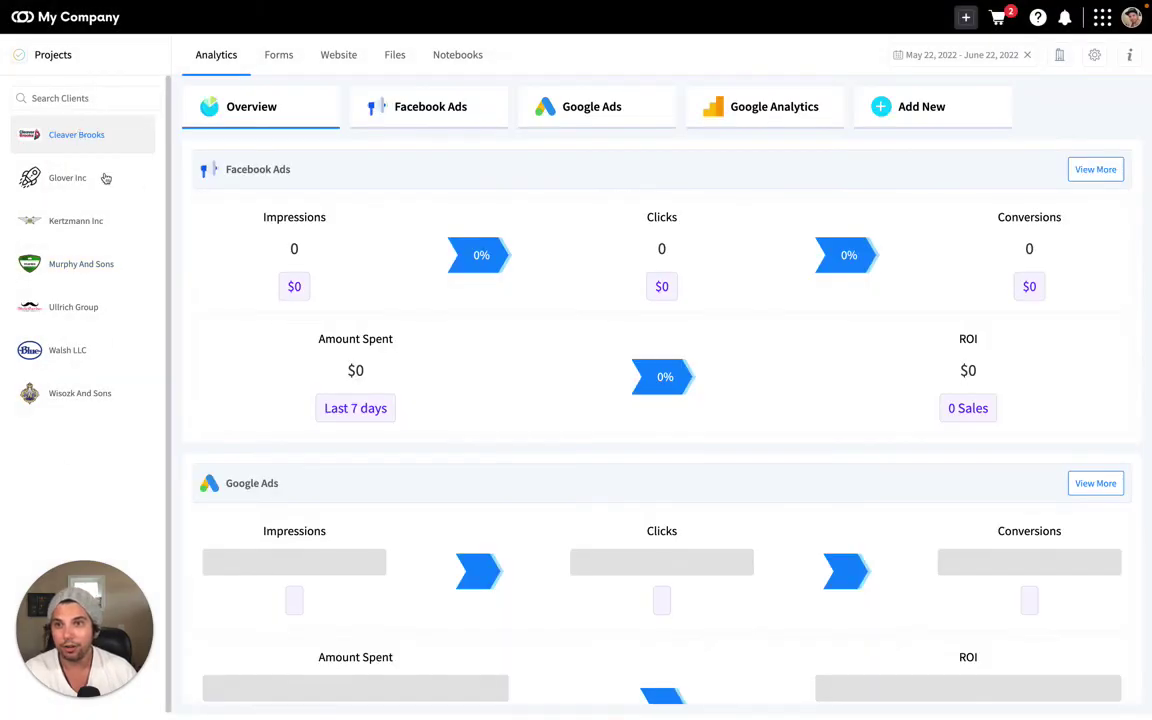
{"action": "left_click", "coordinate": [419, 108]}
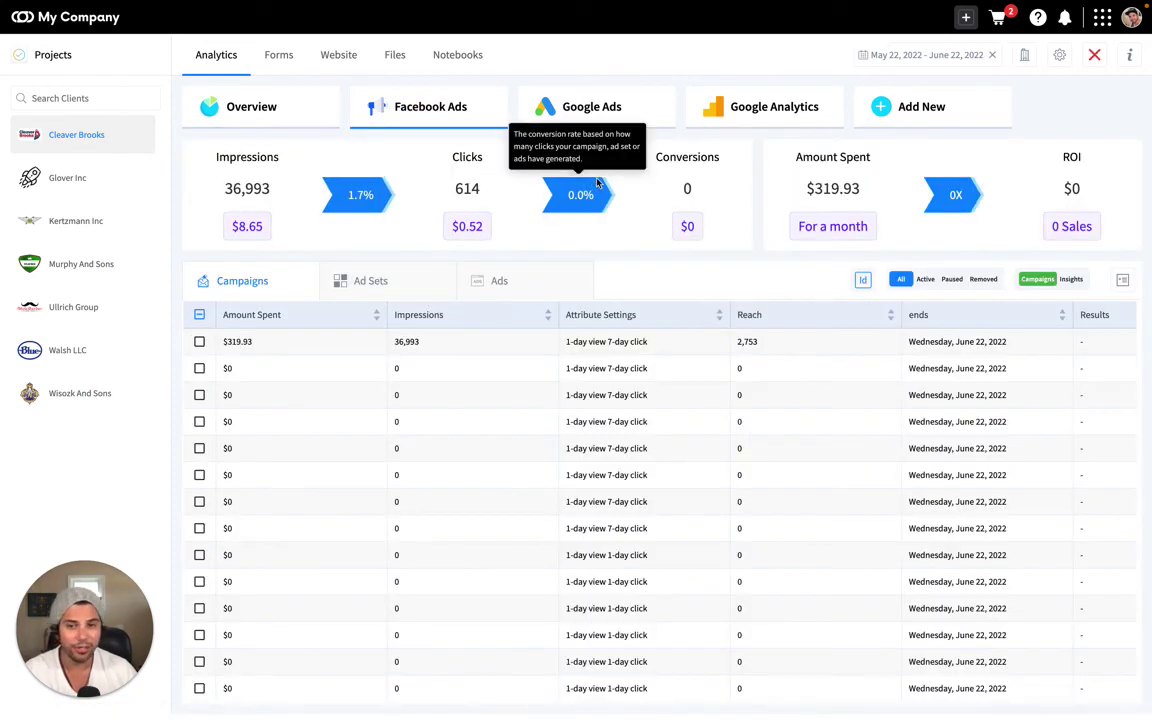
{"action": "left_click", "coordinate": [1101, 17]}
{"action": "left_click", "coordinate": [797, 275]}
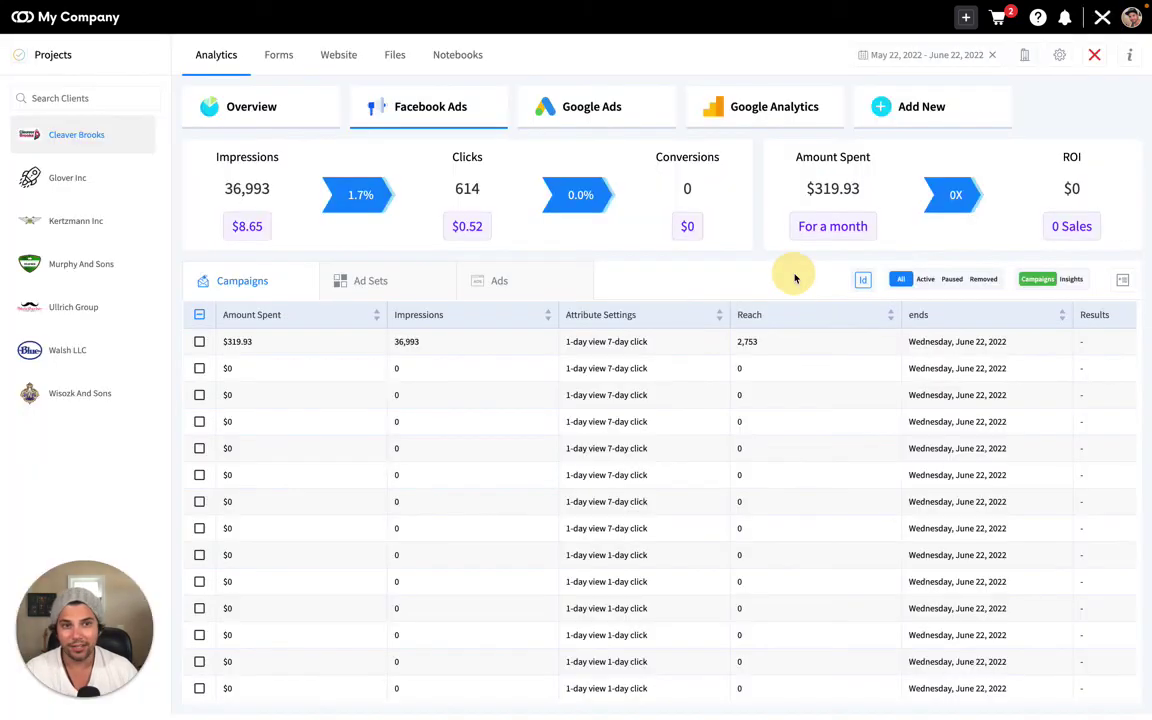
- Reopen InstaReports showing the Digital Overview, SEO, Google Ads and Facebook Ads templates
{"action": "left_click", "coordinate": [1101, 17]}
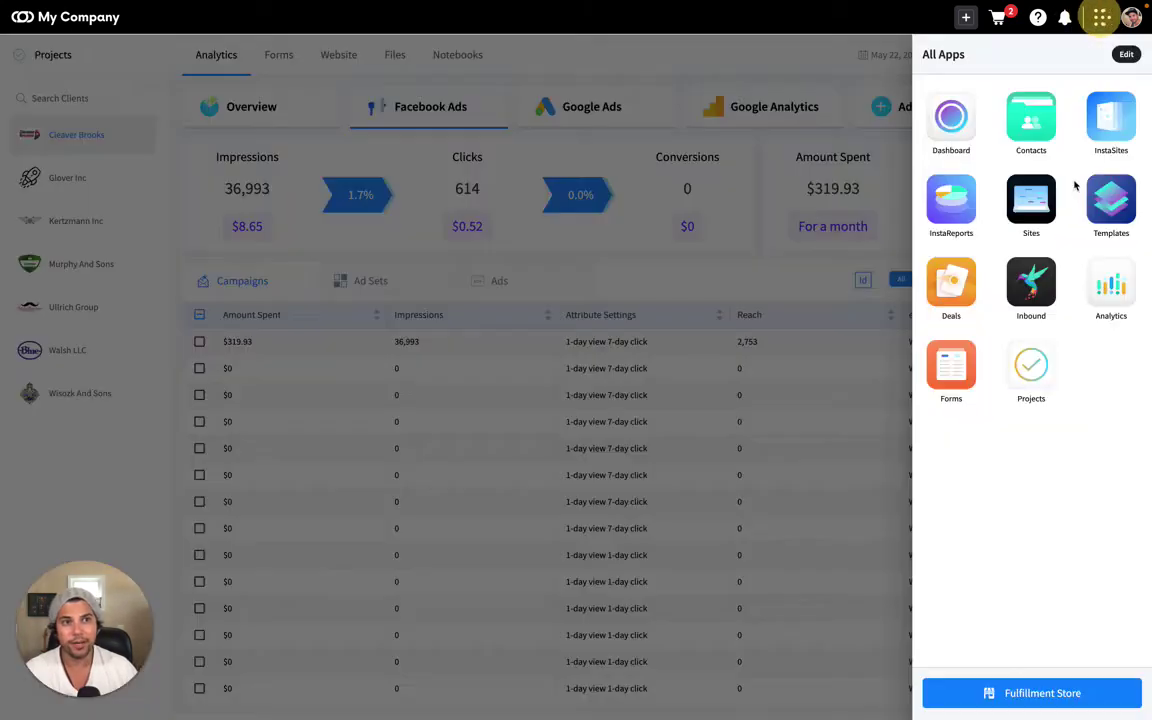
{"action": "left_click", "coordinate": [970, 212]}
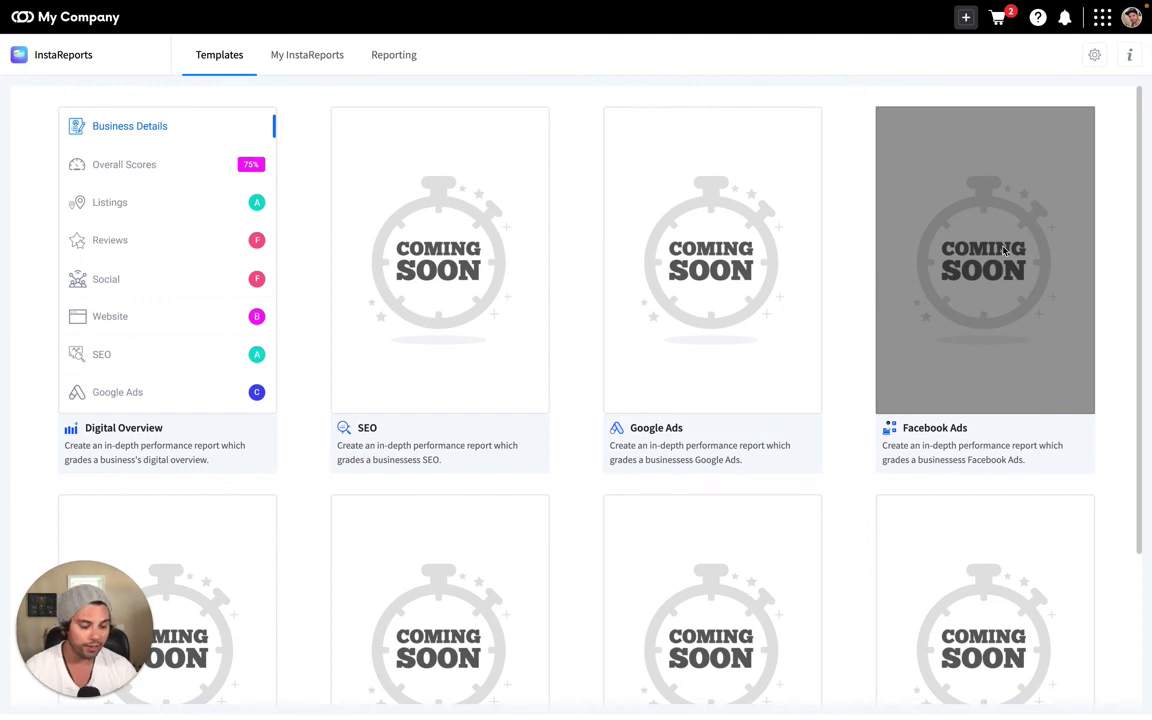
- In the Fulfillment Store, start a Social Posts Pro order, then cancel the business prompt
{"action": "left_click", "coordinate": [1101, 17]}
{"action": "left_click", "coordinate": [1046, 697]}
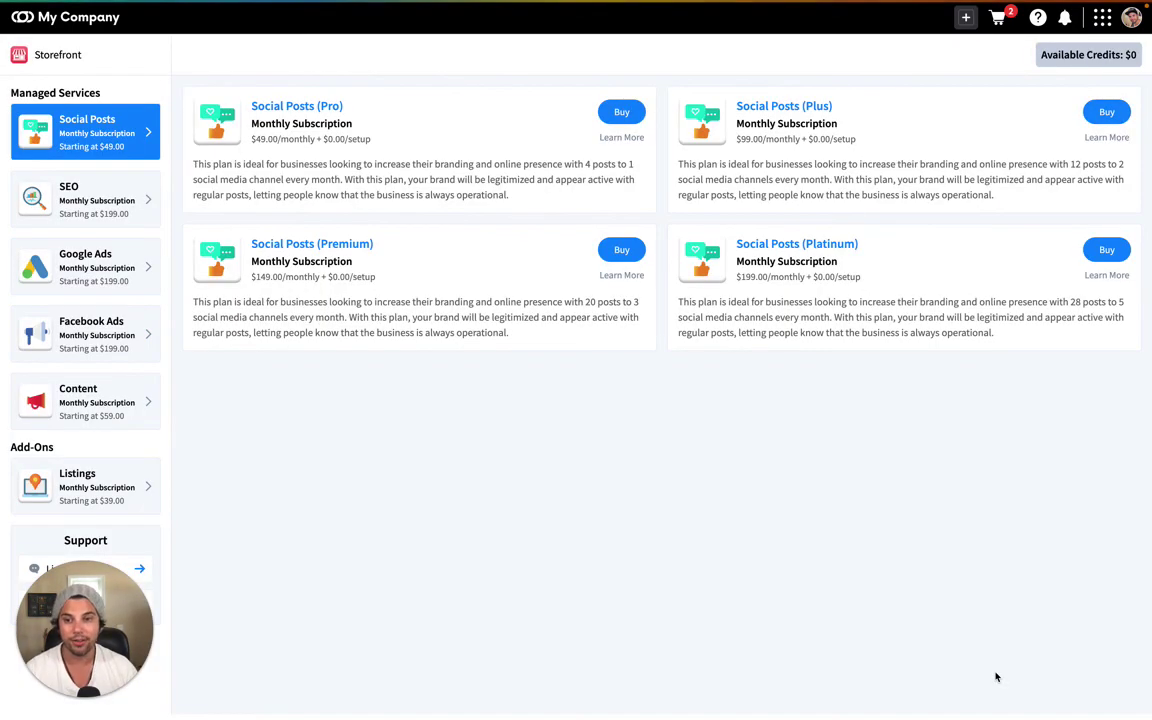
{"action": "left_click", "coordinate": [621, 112]}
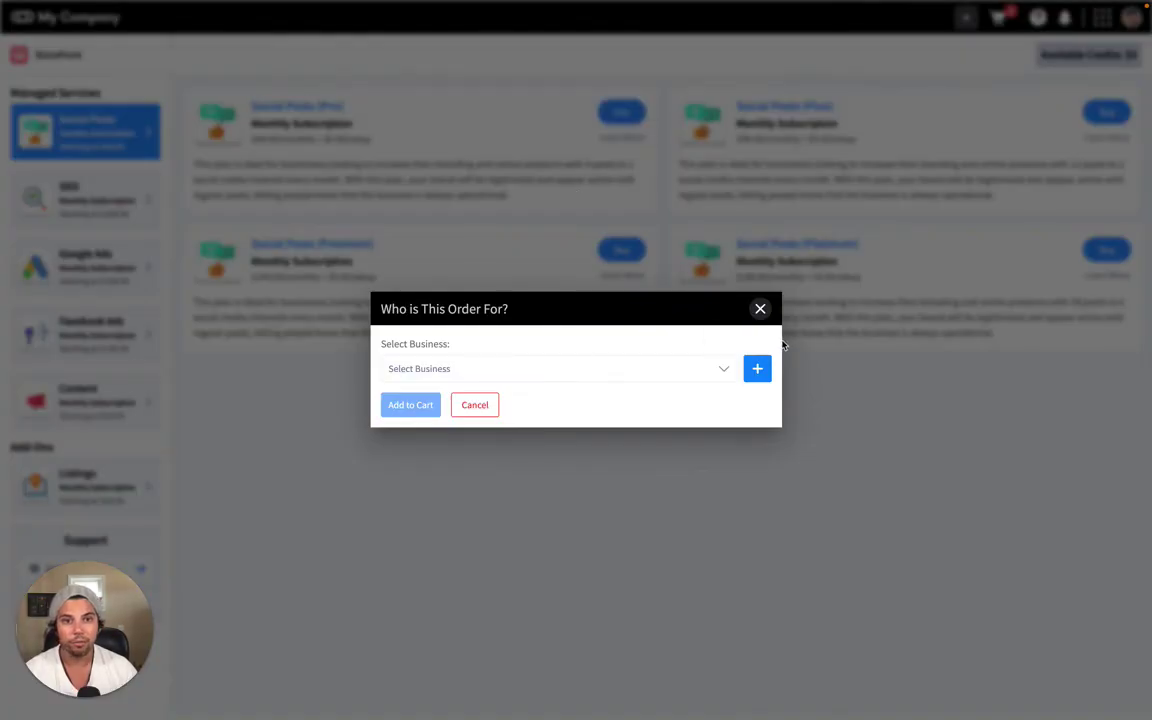
{"action": "left_click", "coordinate": [760, 308]}
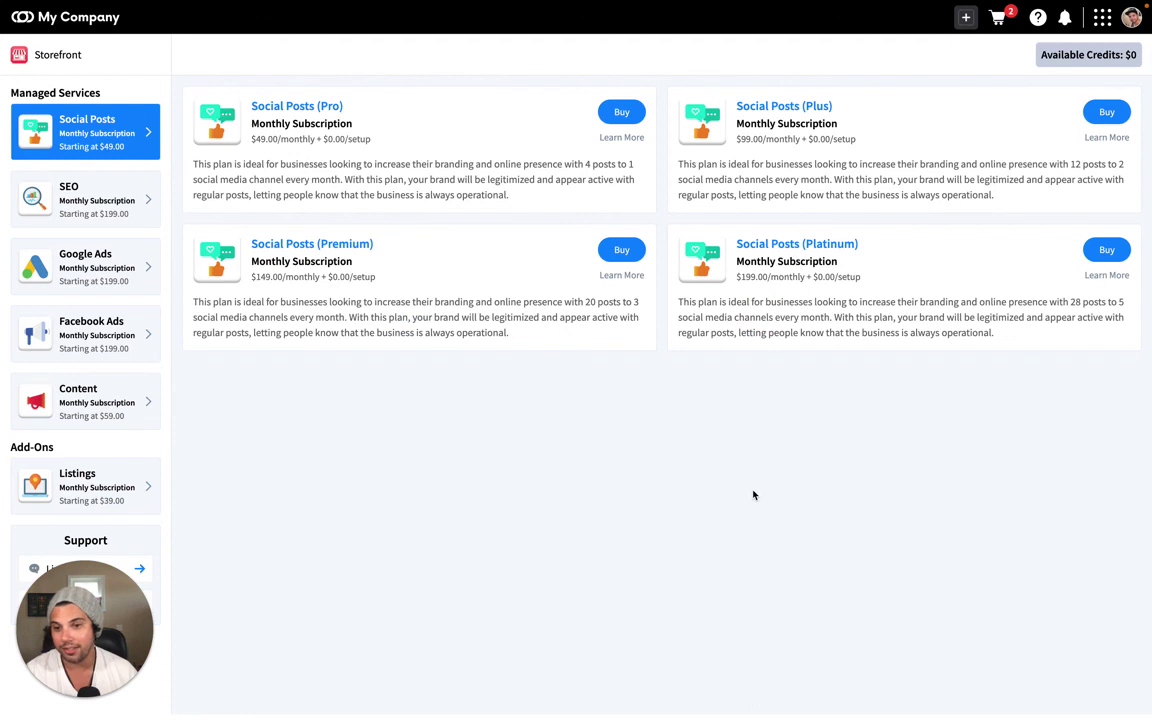